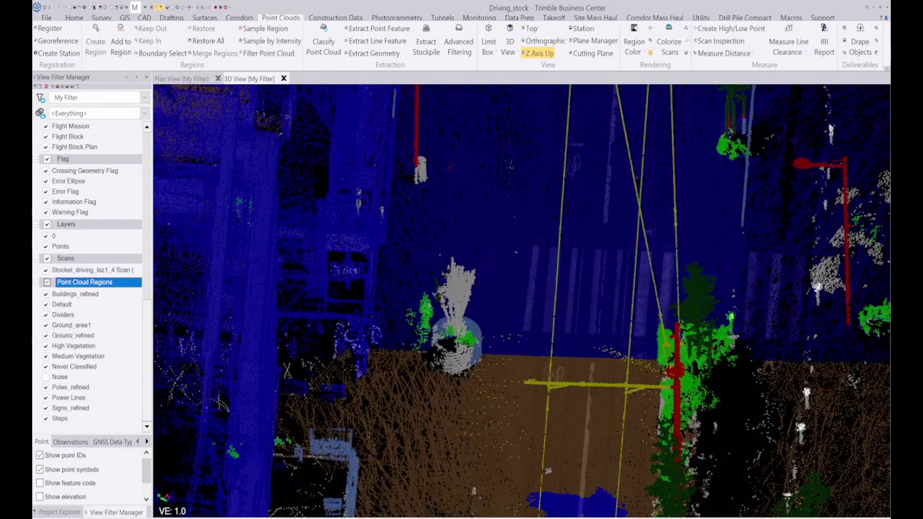
Show only the Ground_area1 point cloud region and render its points by Scan Color
left_click(47, 283)
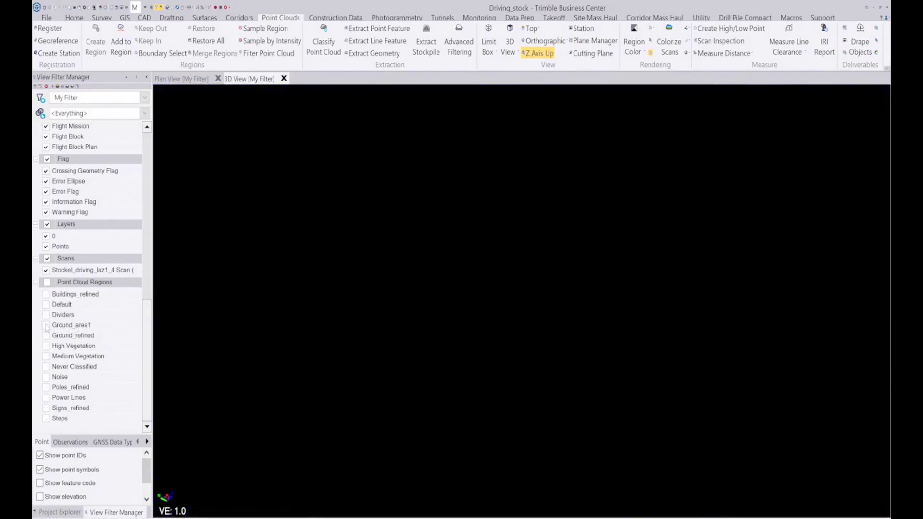
scroll(549, 364, "down", 3)
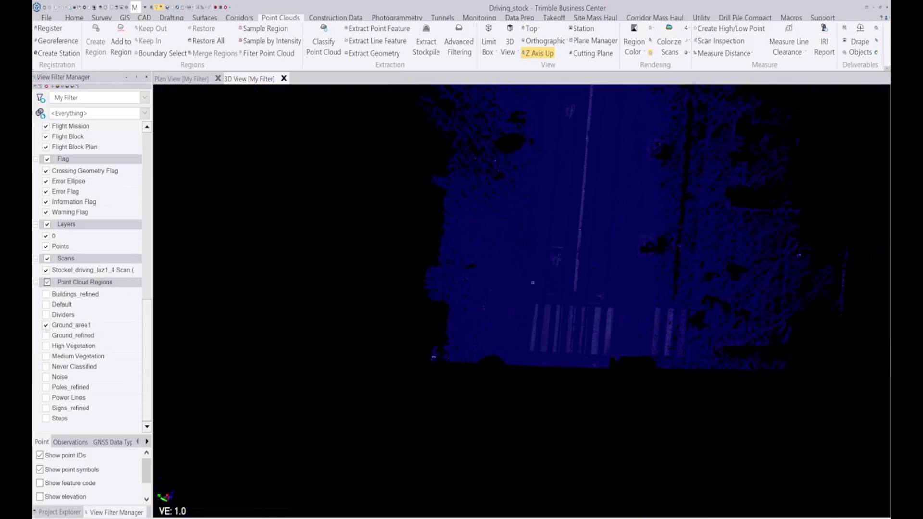
scroll(543, 288, "up", 5)
right_click_drag(550, 304, 537, 296)
mouse_move(537, 296)
middle_mouse_down()
mouse_move(527, 308)
mouse_move(547, 274)
middle_mouse_up()
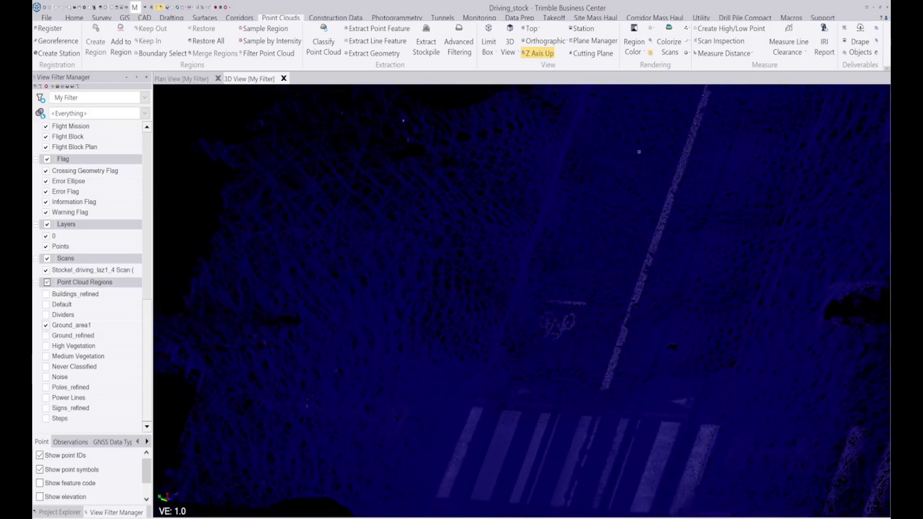
left_click(638, 54)
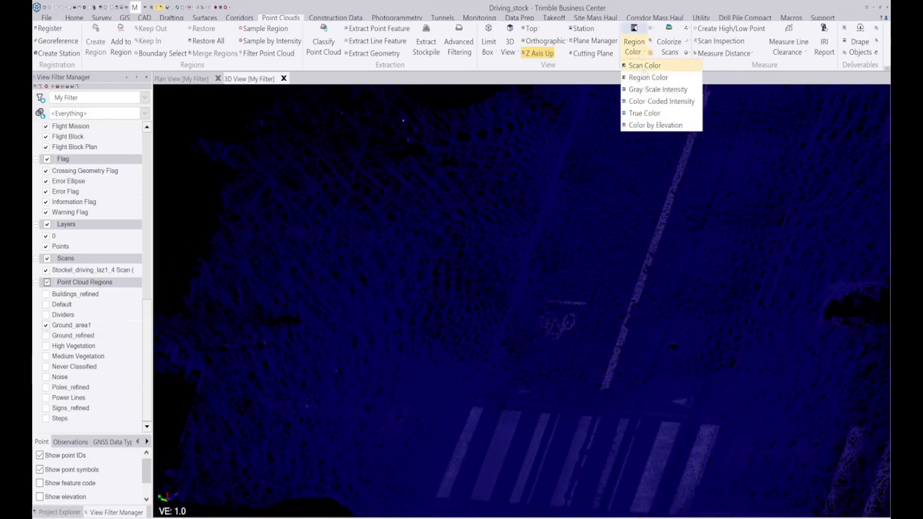
left_click(635, 64)
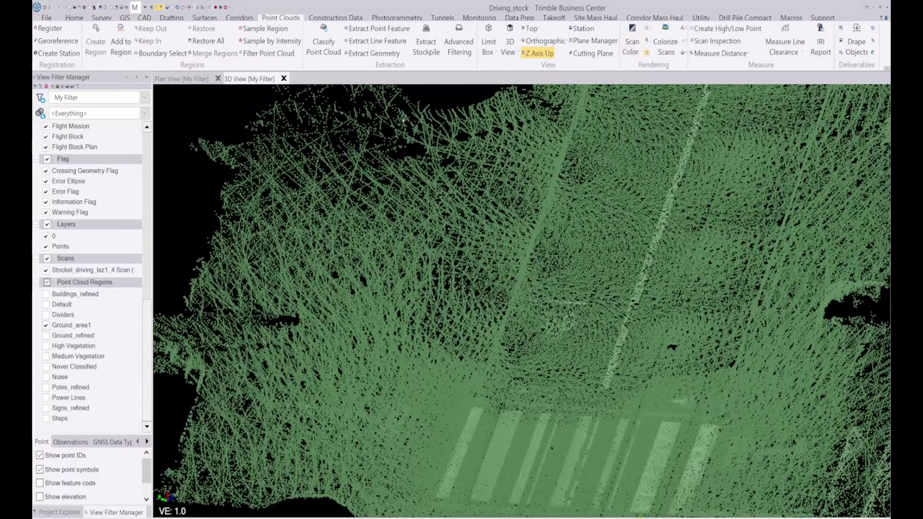
Start a Curb and Gutter line feature extraction and define the cutting plane with two points across the curb, from the sidewalk side to the road side
scroll(513, 293, "up", 3)
middle_click_drag(512, 293, 539, 254)
scroll(538, 254, "up", 4)
middle_click_drag(543, 288, 578, 346)
scroll(547, 281, "down", 5)
scroll(526, 366, "down", 4)
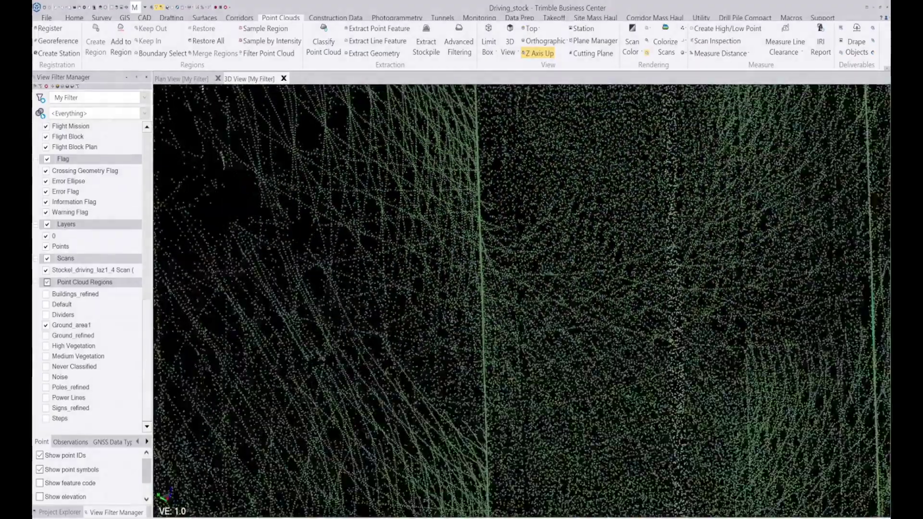
middle_click_drag(505, 400, 504, 331)
scroll(505, 299, "up", 3)
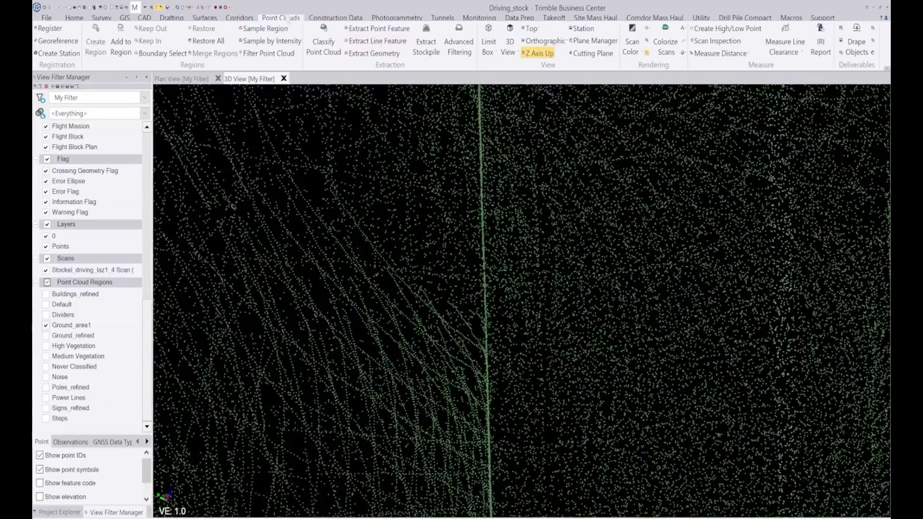
left_click(392, 44)
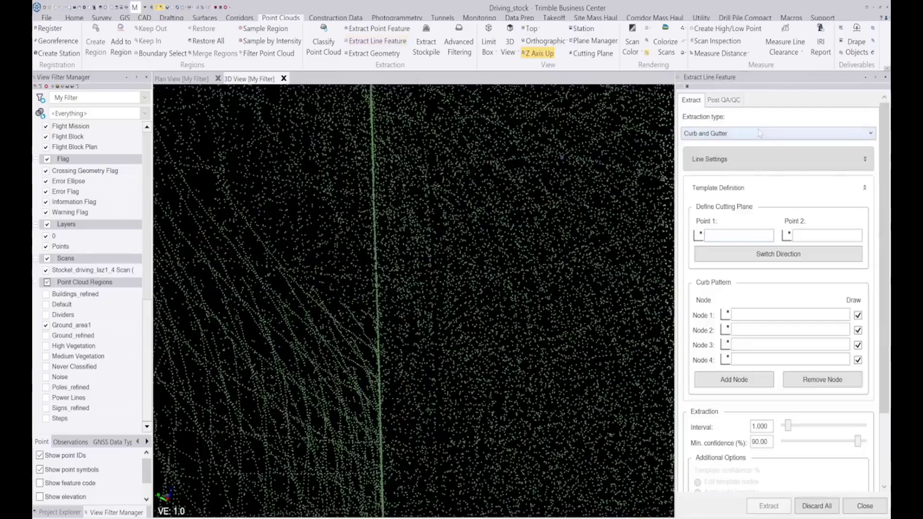
left_click(759, 134)
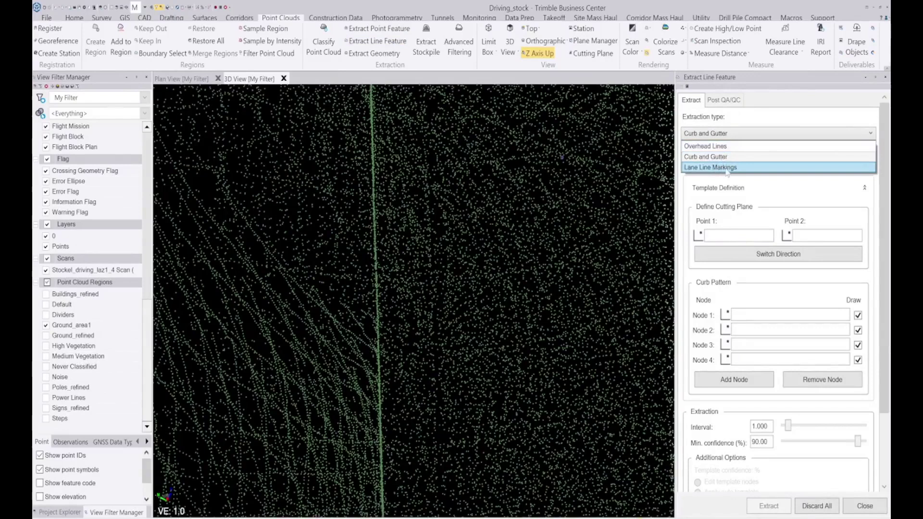
left_click(728, 158)
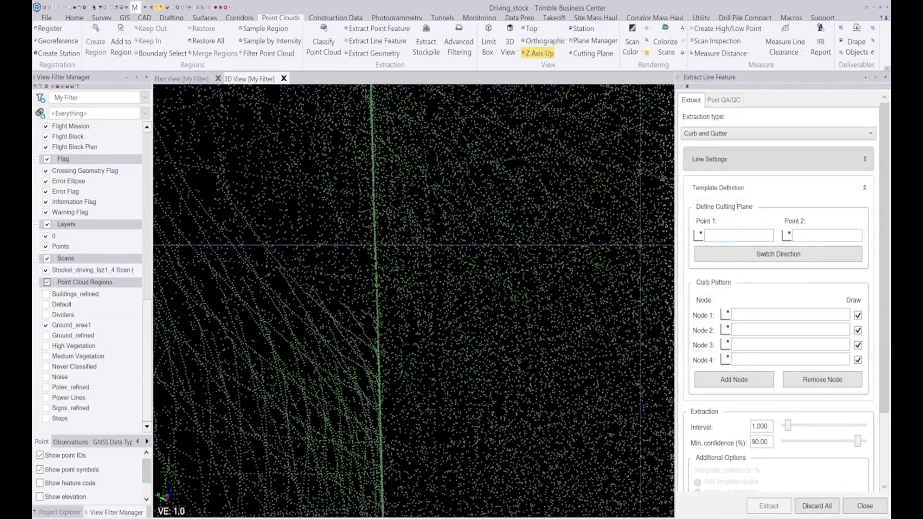
left_click(301, 379)
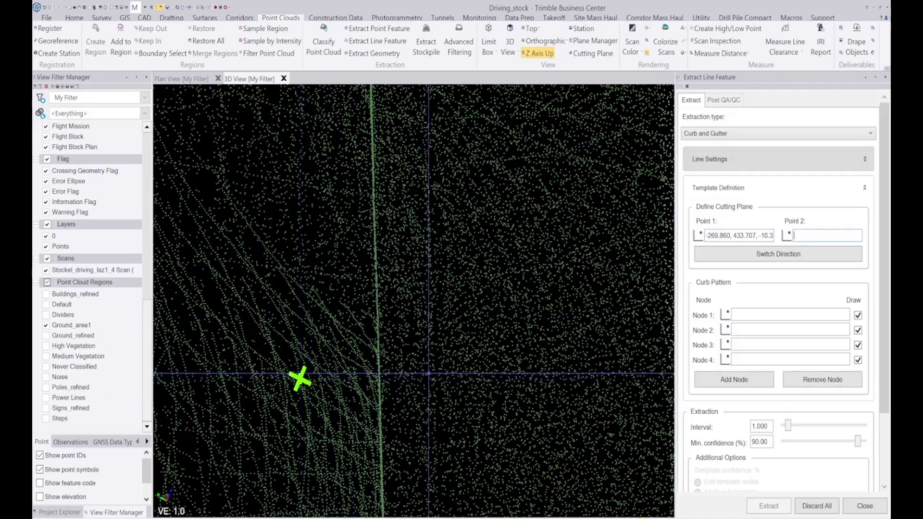
left_click(454, 372)
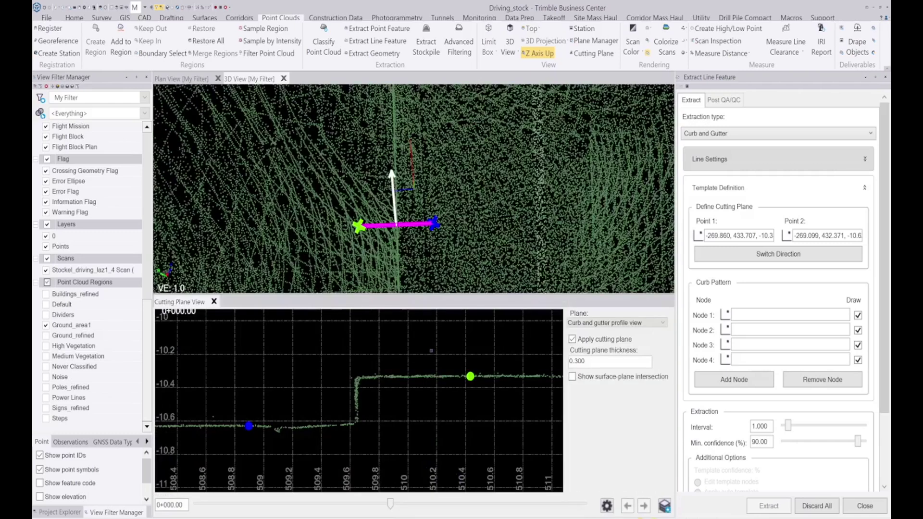
Place the four curb pattern nodes on the road surface, curb base, curb top and sidewalk in the profile, and extract along the curb
scroll(349, 395, "up", 2)
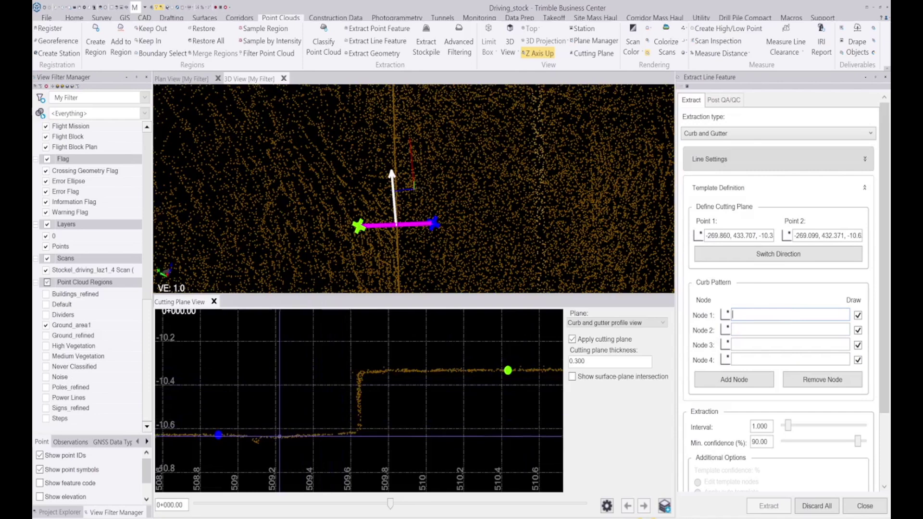
left_click(280, 437)
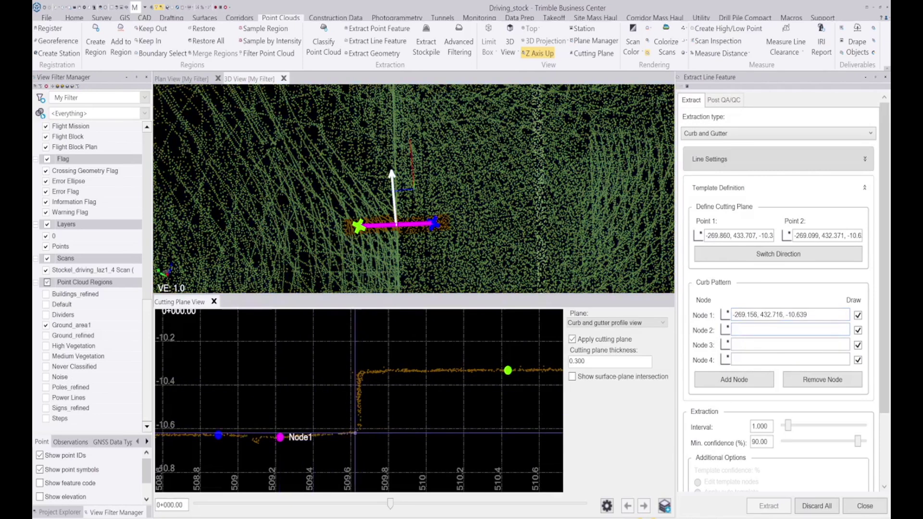
left_click(356, 433)
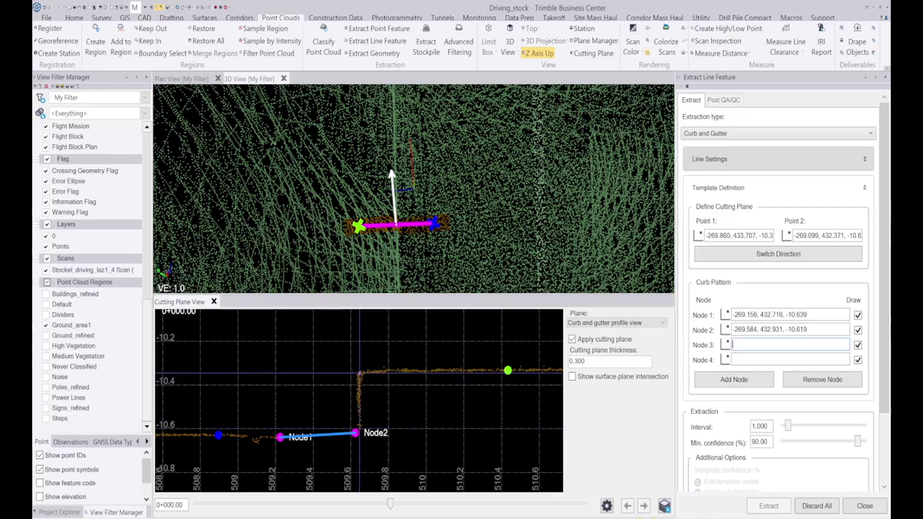
left_click(360, 373)
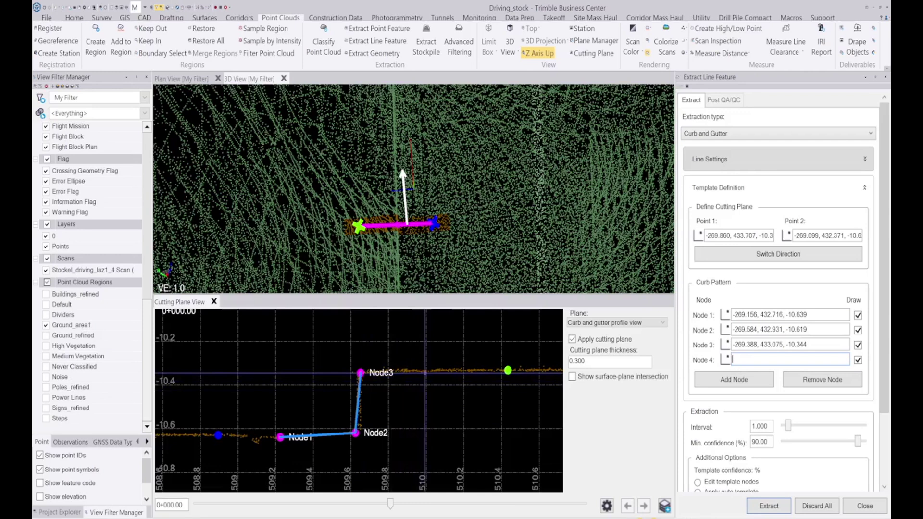
left_click(426, 372)
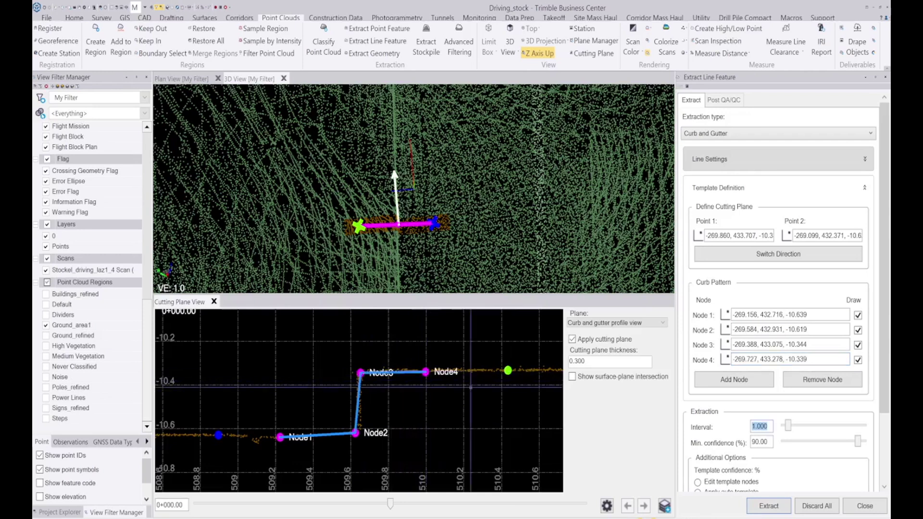
scroll(706, 406, "down", 3)
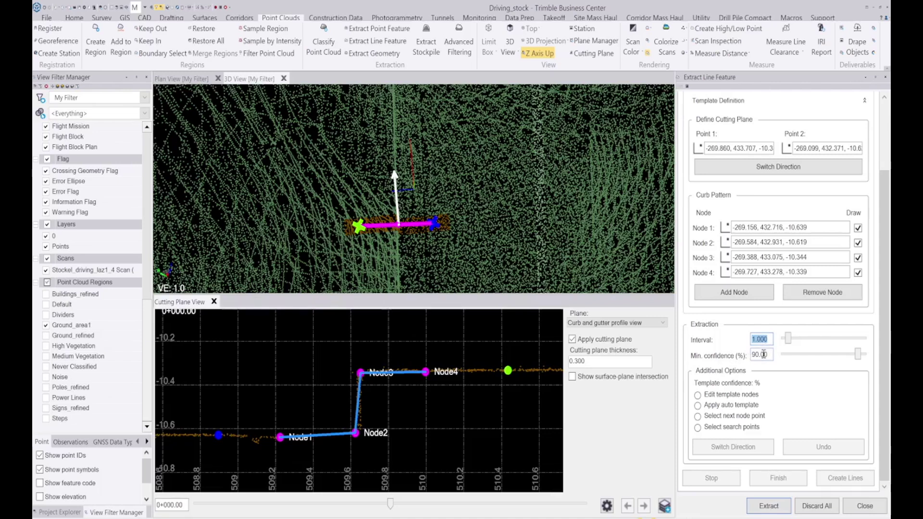
left_click(762, 509)
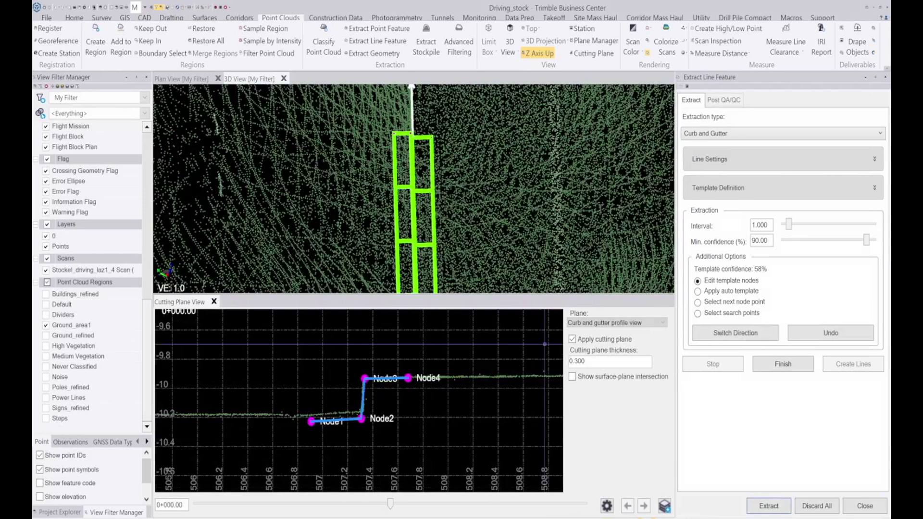
Refit the curb pattern with the auto template where the extraction first stops, and resume the extraction
scroll(322, 421, "up", 6)
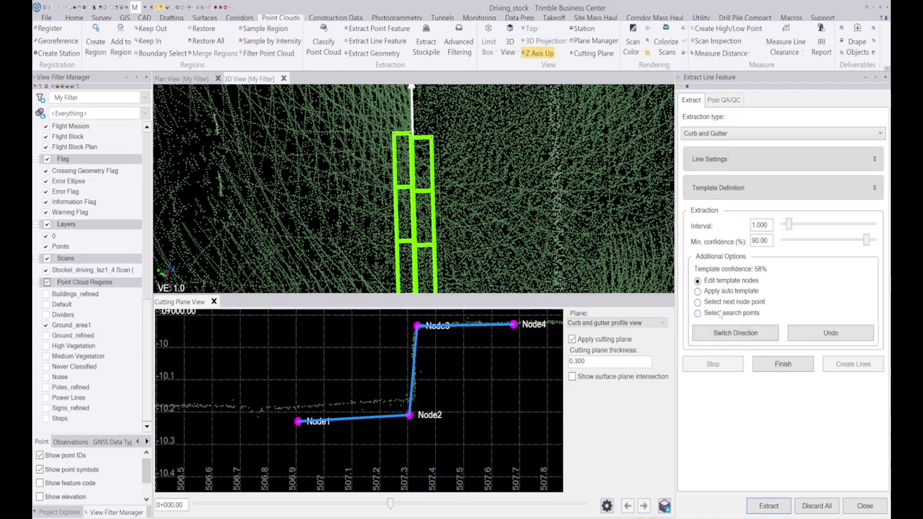
left_click(701, 292)
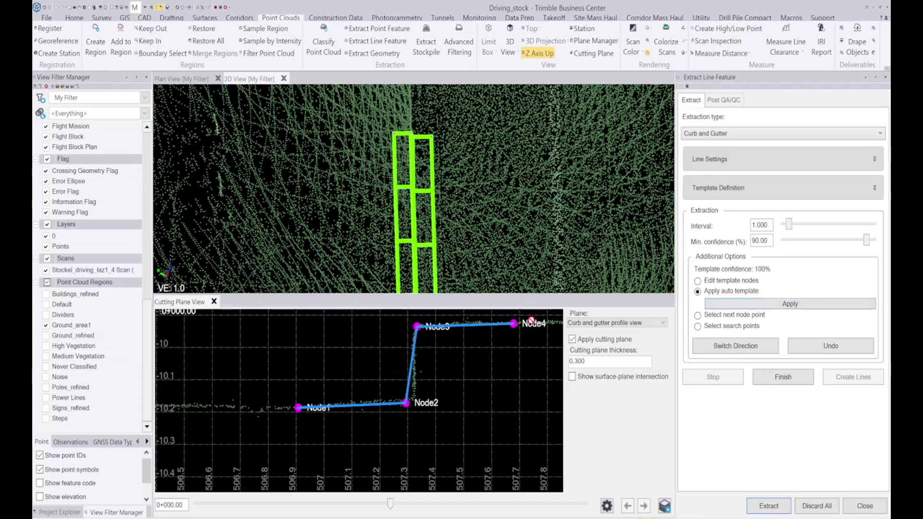
scroll(414, 395, "down", 1)
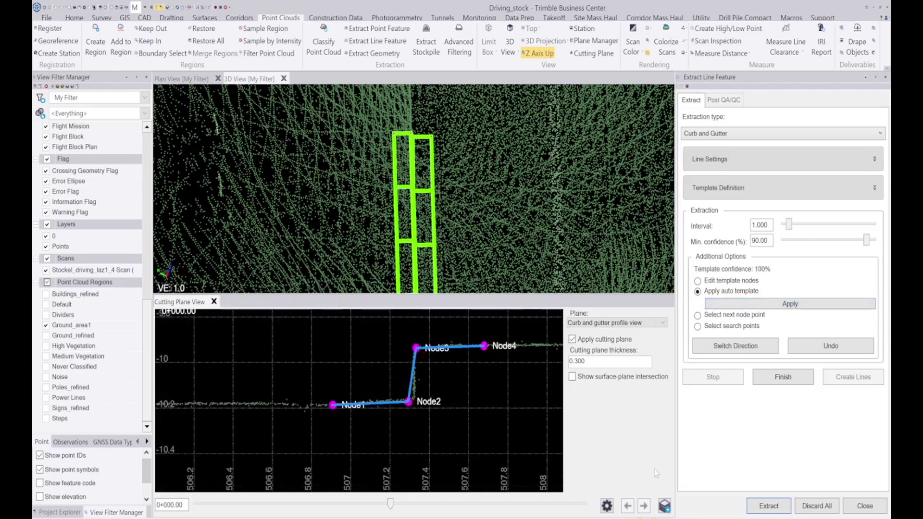
left_click(761, 505)
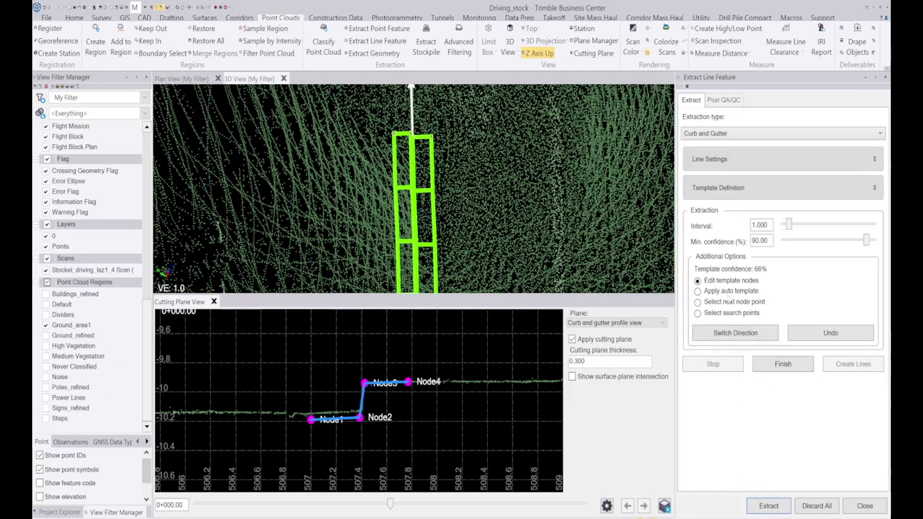
Apply the auto template at each of the next three stops along the curb, resuming the extraction each time
left_click(713, 292)
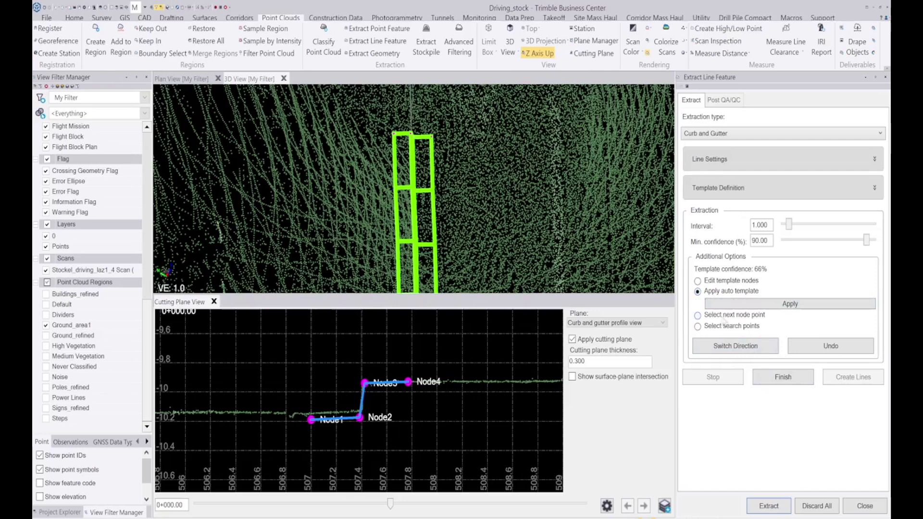
left_click(756, 308)
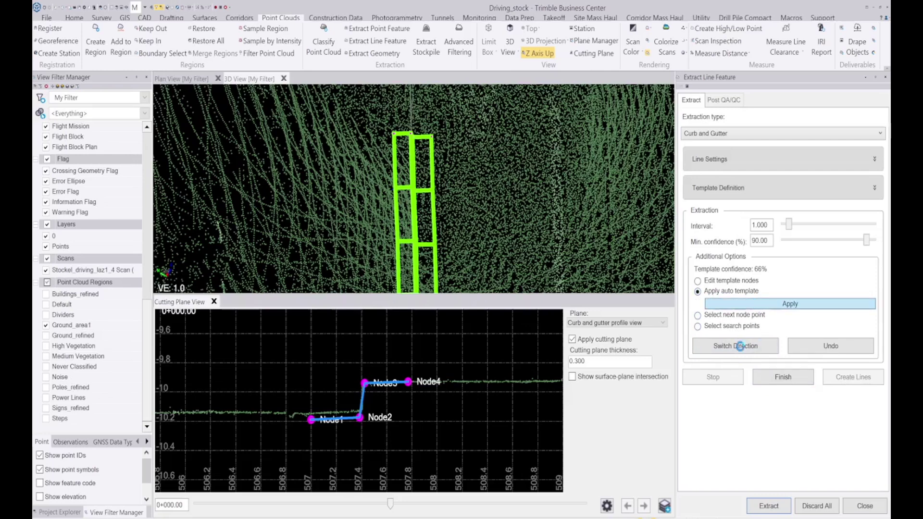
left_click(770, 505)
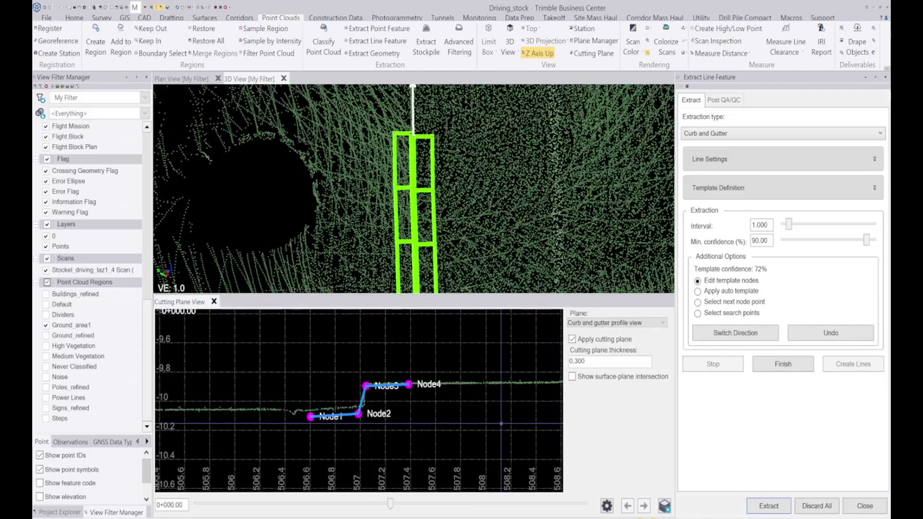
scroll(454, 266, "down", 5)
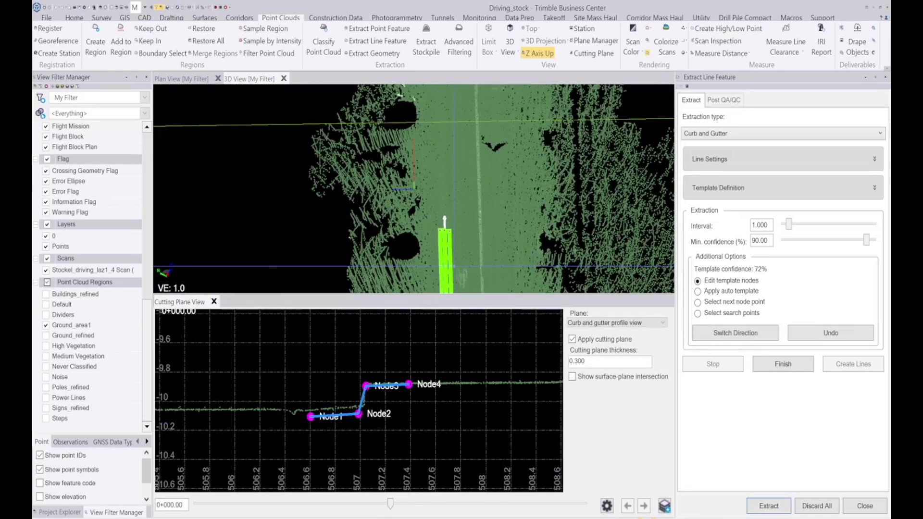
left_click(698, 292)
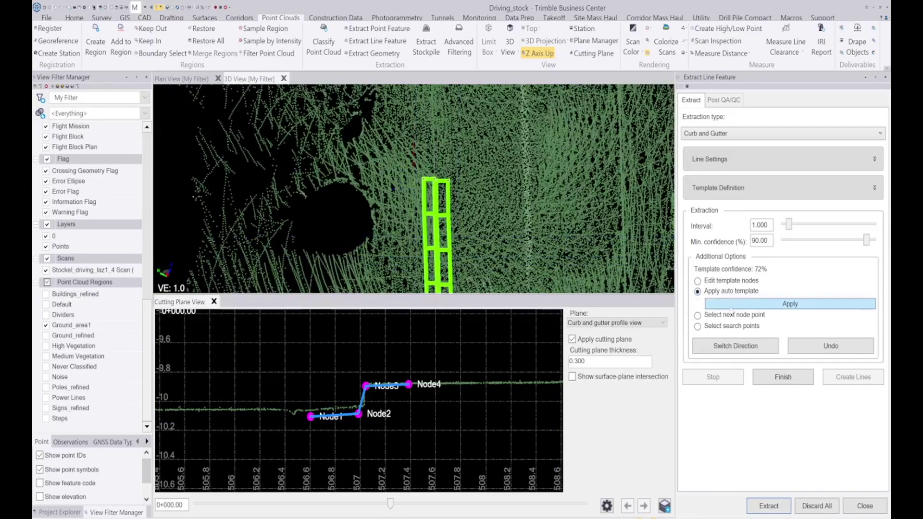
left_click(746, 305)
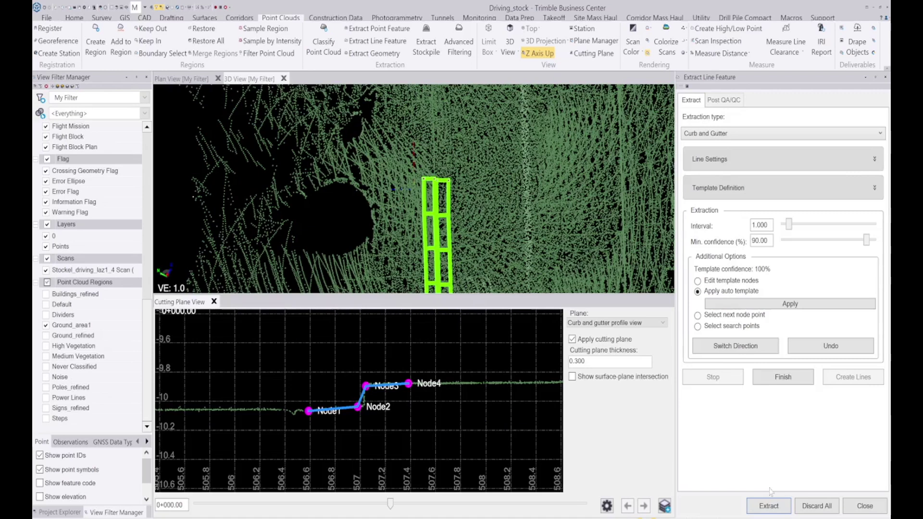
left_click(769, 506)
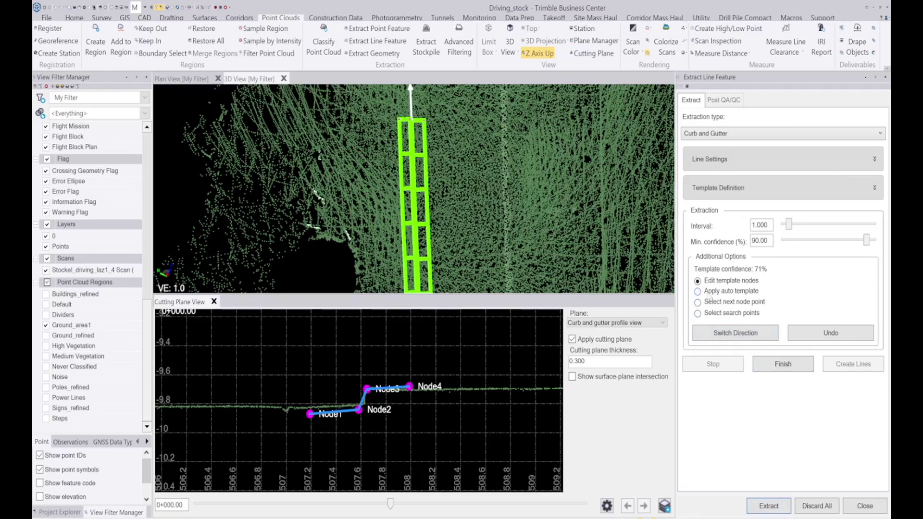
left_click(708, 292)
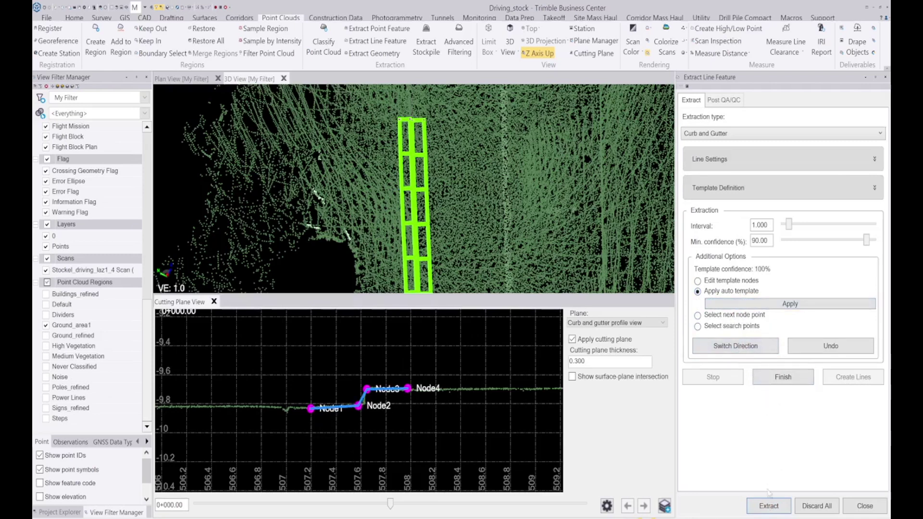
left_click(770, 506)
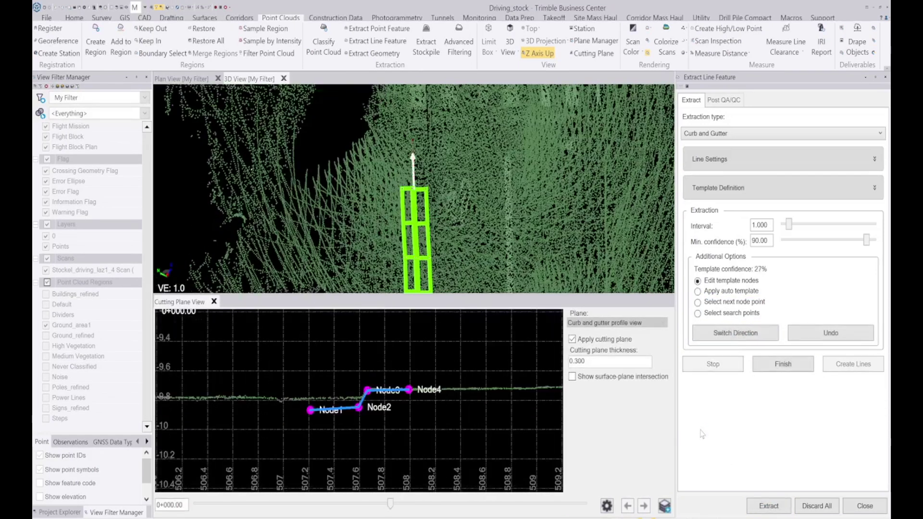
Finish the curb extraction and create the lines from the extracted nodes
left_click(788, 365)
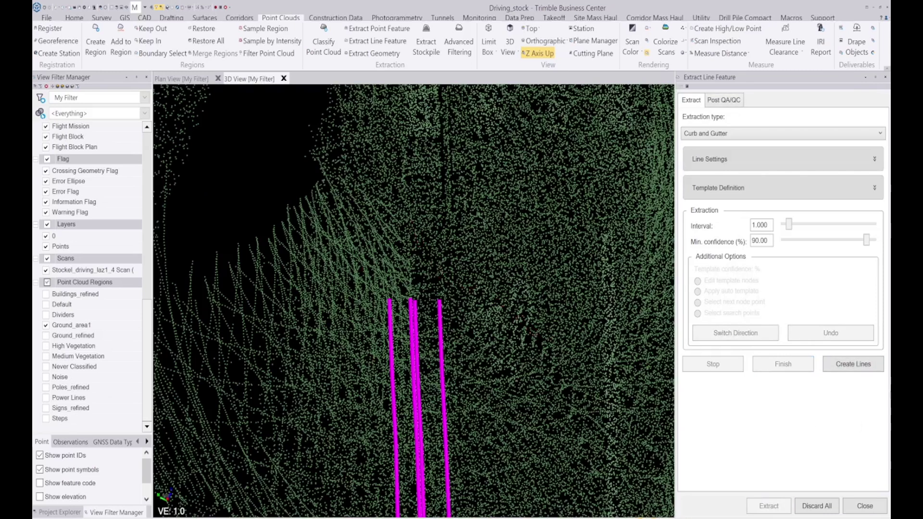
left_click(860, 370)
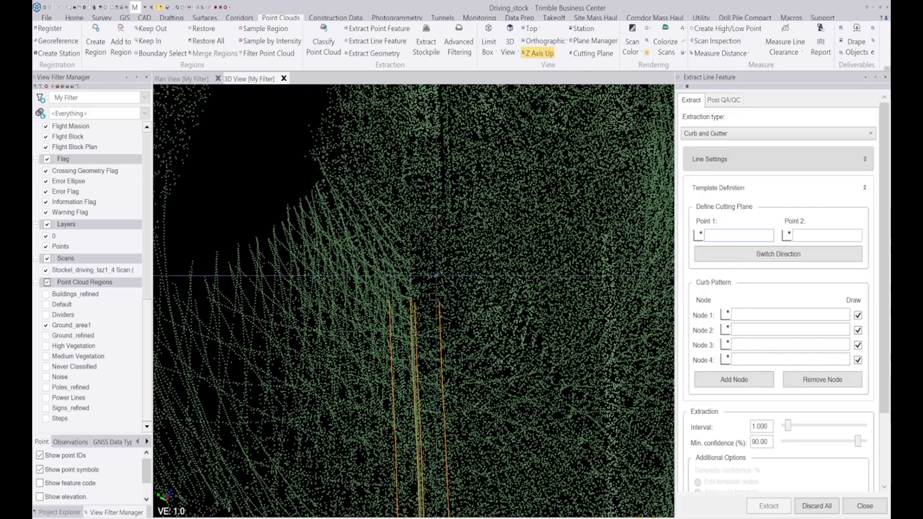
scroll(403, 227, "down", 3)
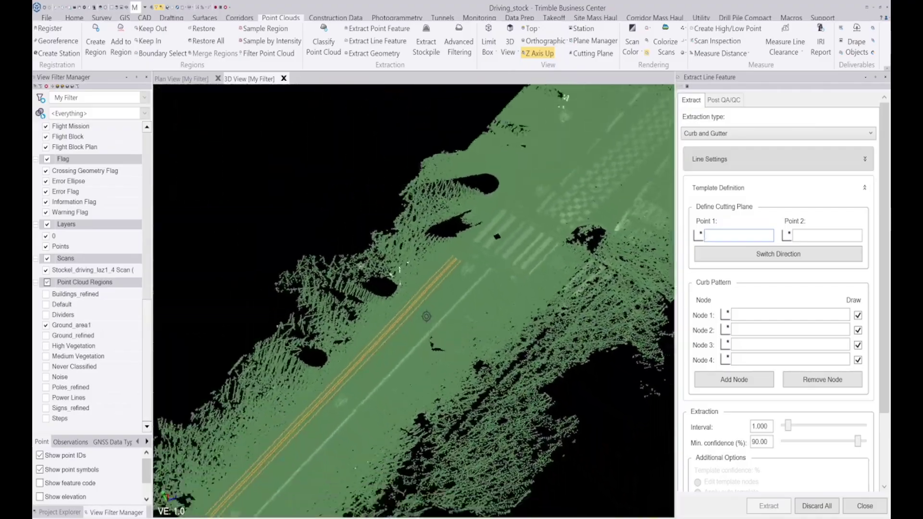
Examine the extracted curb lines against the ground points from above and from the side, and close the line extraction
middle_click_drag(429, 249, 445, 228)
scroll(297, 300, "up", 1)
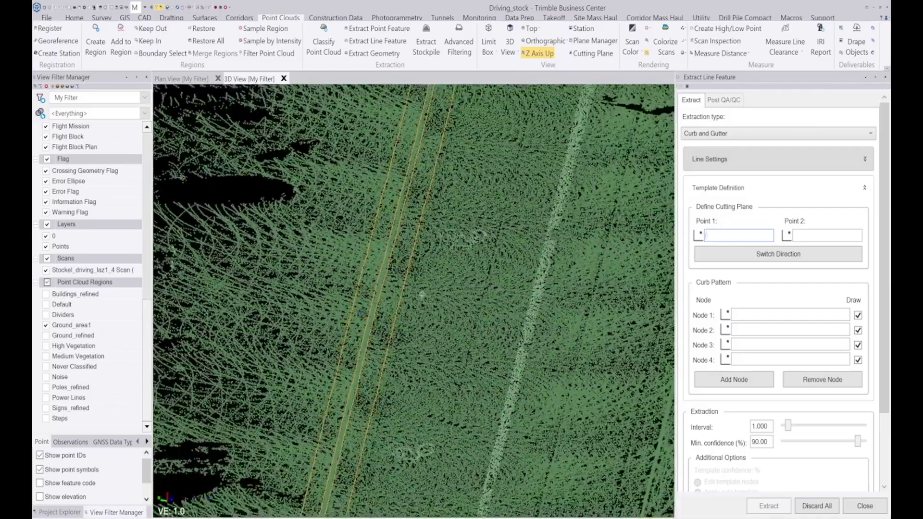
left_click_drag(362, 314, 387, 310)
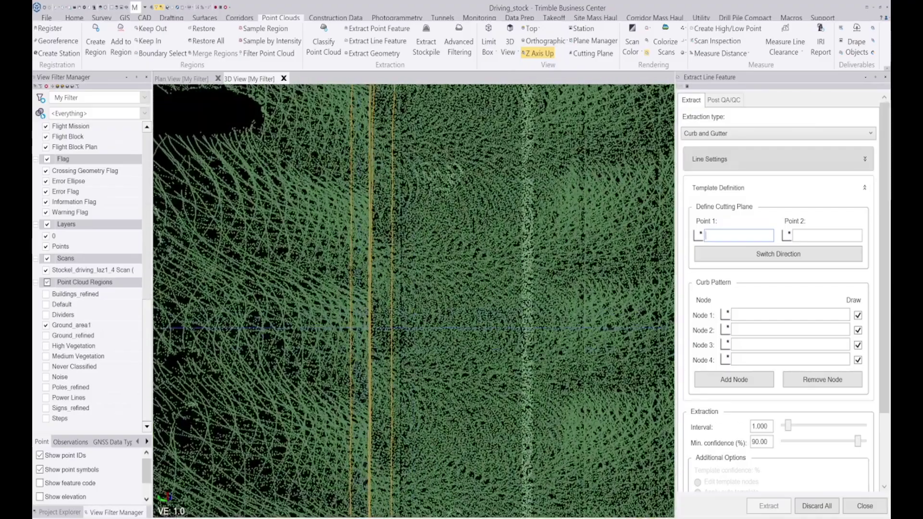
scroll(376, 306, "up", 4)
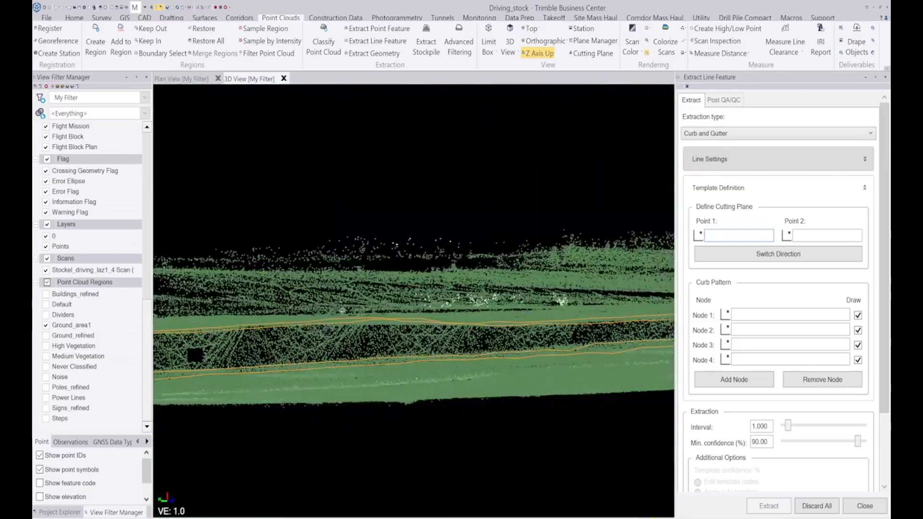
left_click_drag(326, 331, 399, 332)
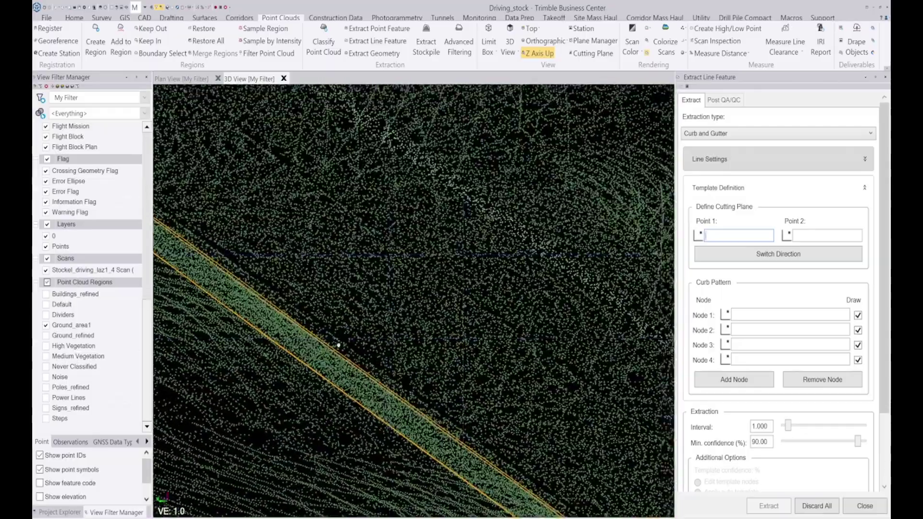
middle_click_drag(339, 345, 429, 297)
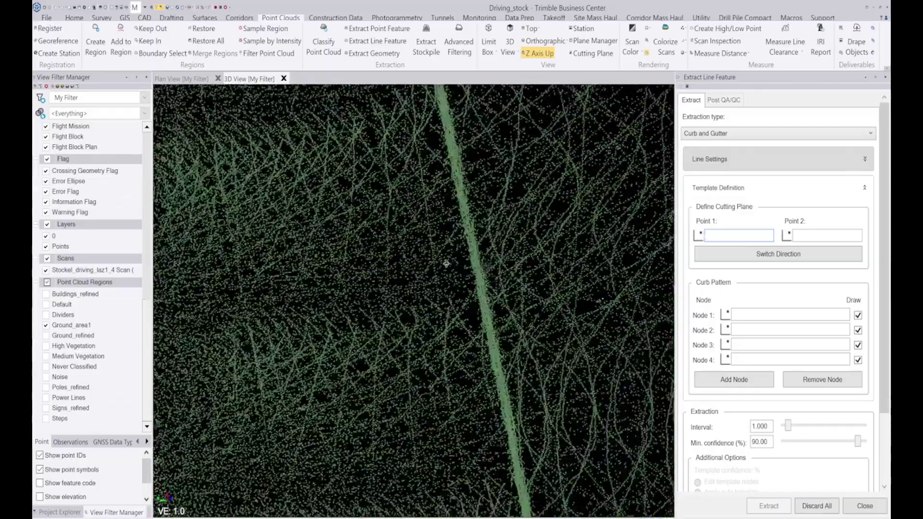
middle_click_drag(446, 264, 518, 292)
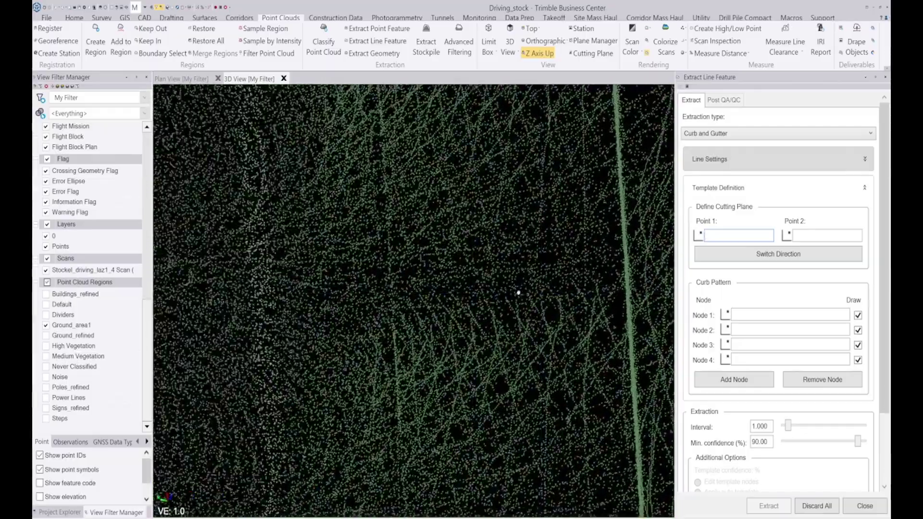
scroll(460, 283, "down", 4)
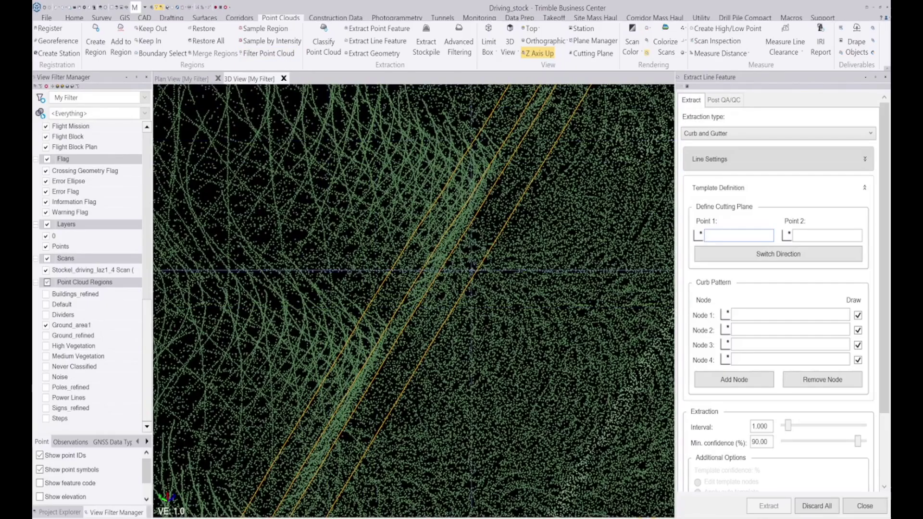
middle_click_drag(417, 269, 418, 306)
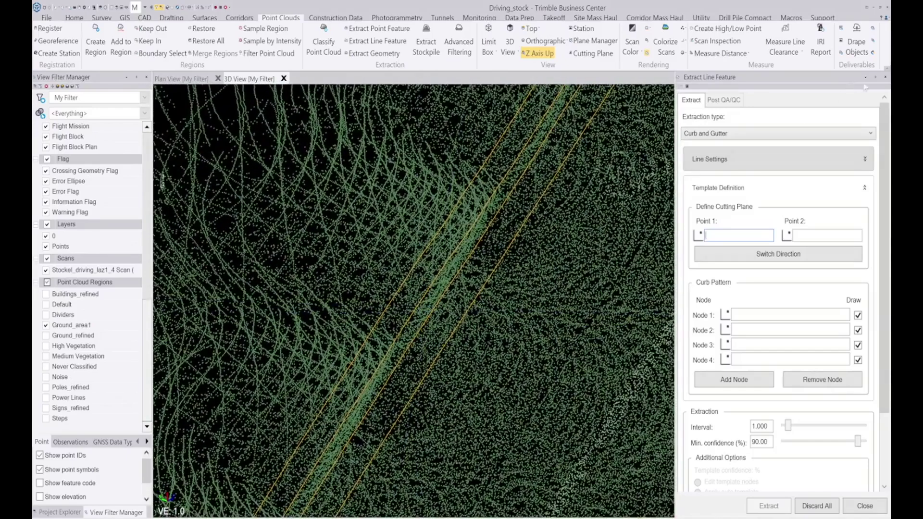
left_click(885, 77)
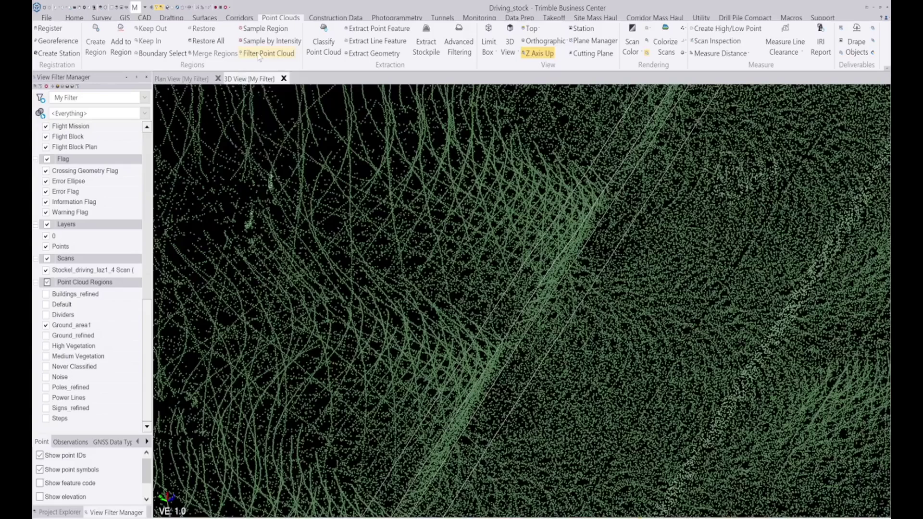
Set up a point cloud filter by CAD line/alignment, using one of the middle curb lines and the Ground_area1 region
left_click(260, 55)
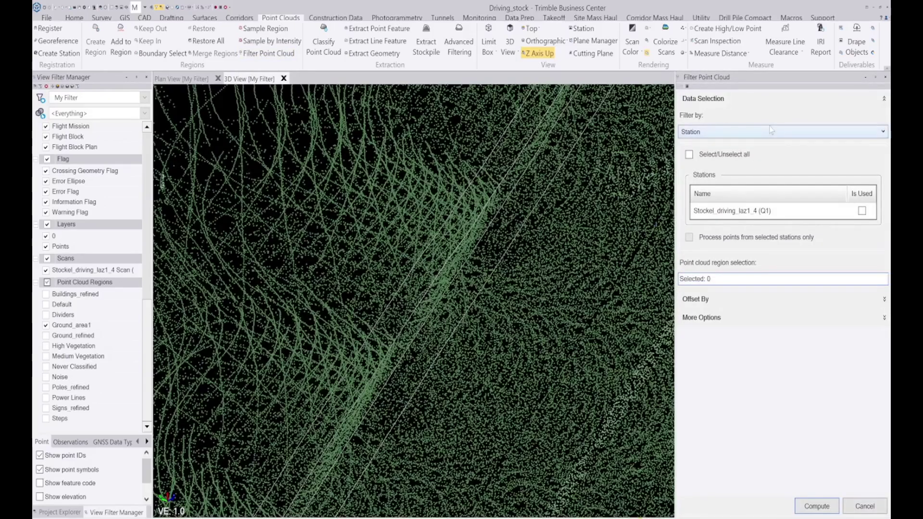
left_click(772, 131)
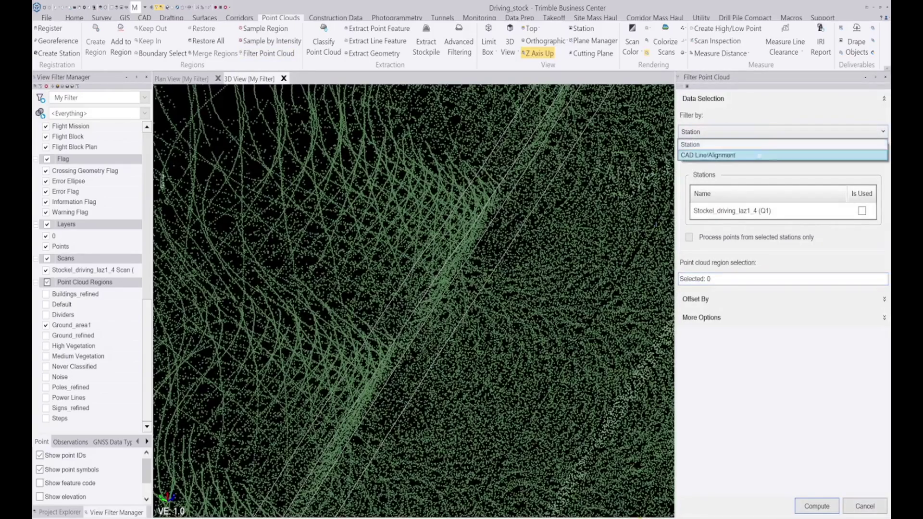
left_click(710, 155)
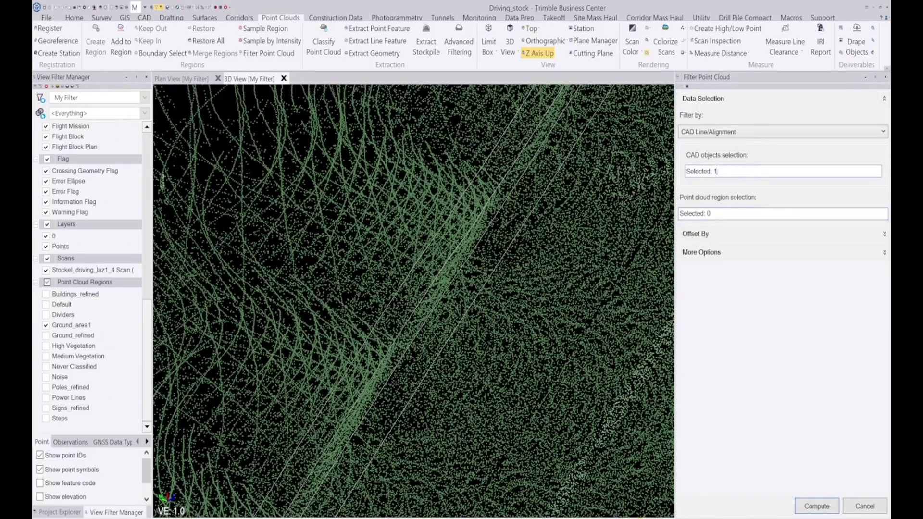
scroll(452, 283, "up", 3)
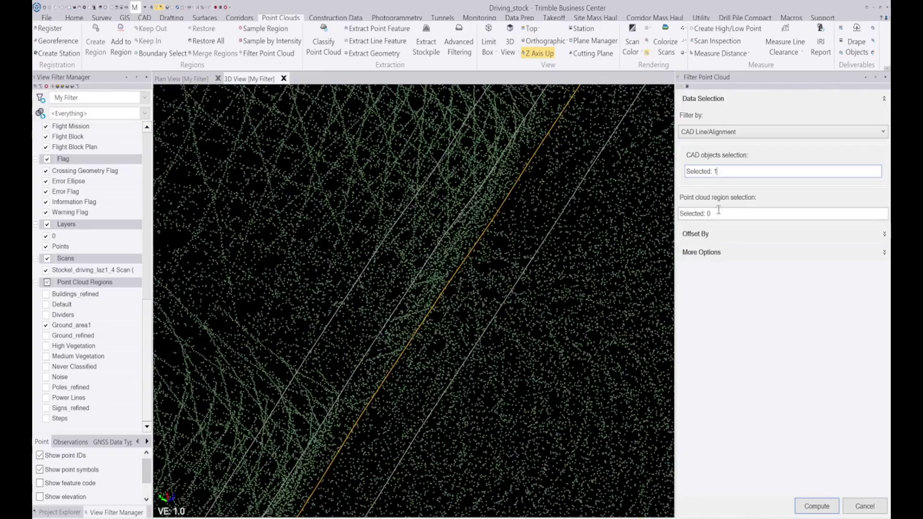
left_click(754, 217)
left_click(475, 291)
scroll(469, 269, "down", 10)
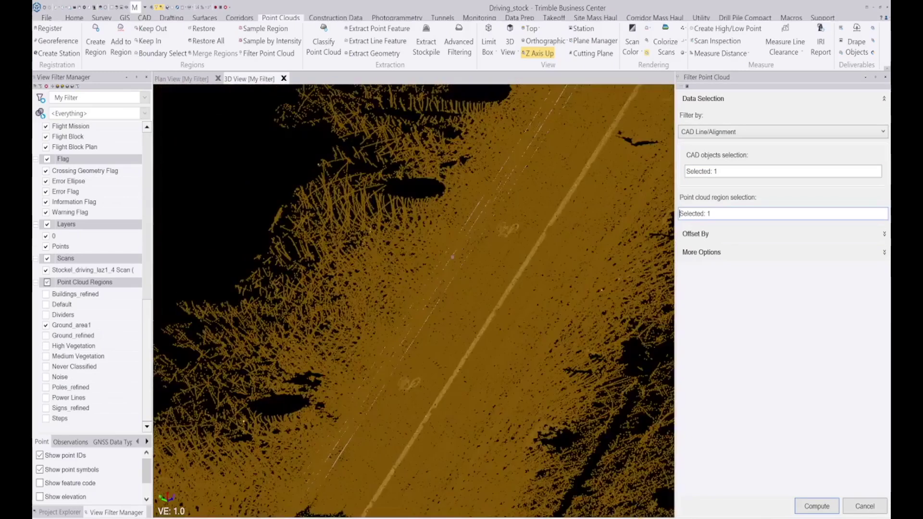
Offset the filter by distance from the CAD line, 0.200 on both left and right, and compute the FilteredRegion
left_click(719, 234)
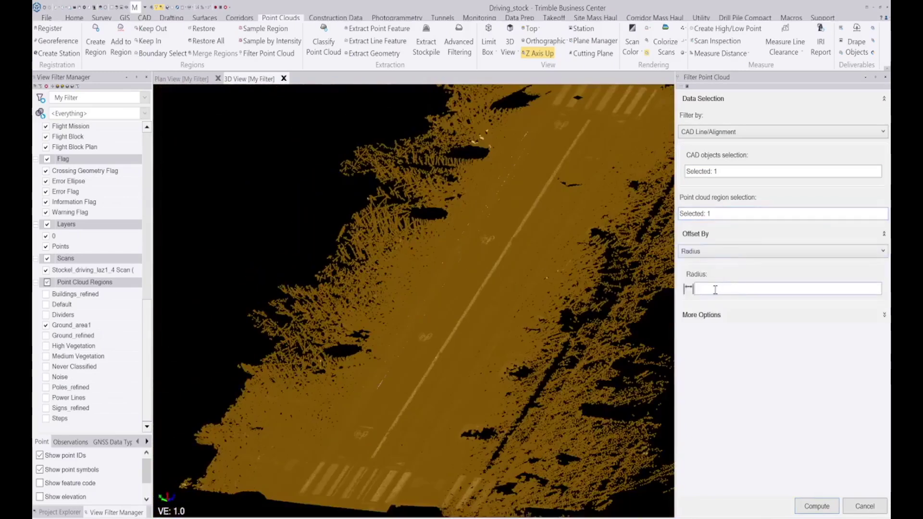
left_click(711, 236)
left_click(710, 252)
left_click(711, 239)
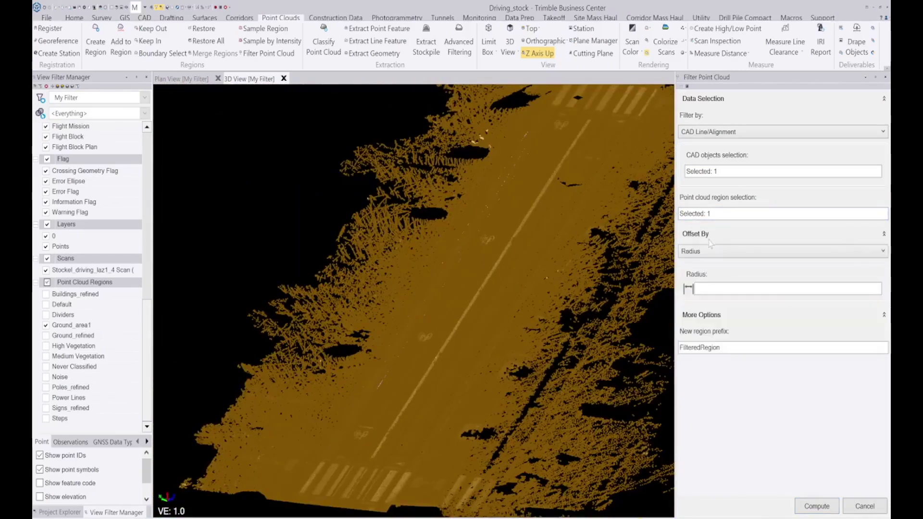
left_click(710, 256)
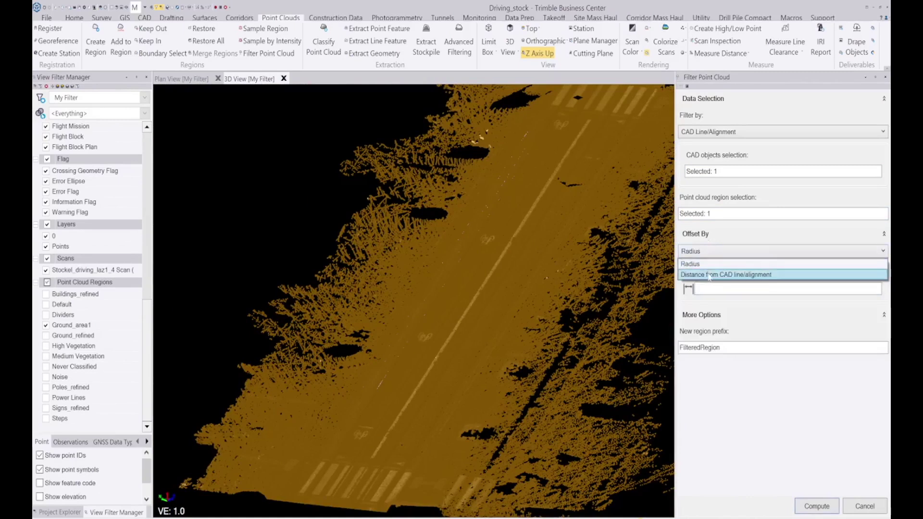
left_click(709, 272)
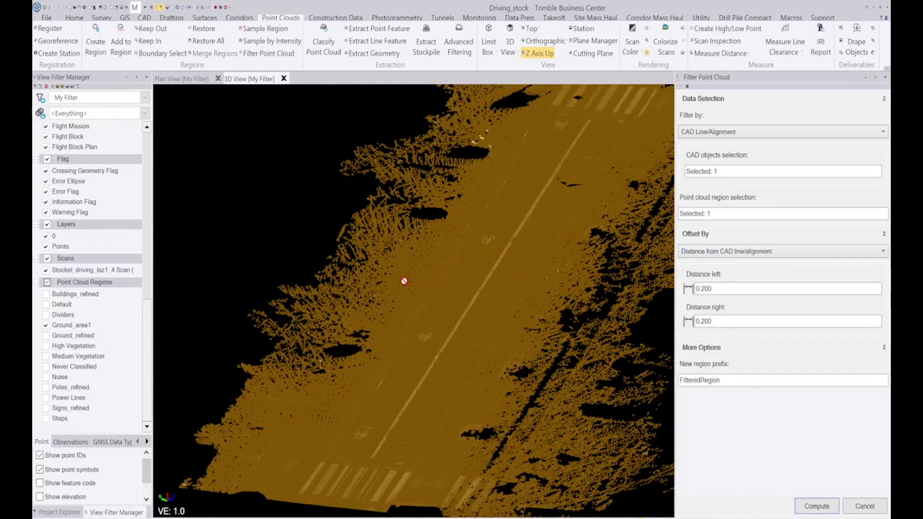
scroll(415, 285, "up", 3)
scroll(466, 279, "up", 5)
right_click_drag(468, 290, 490, 283)
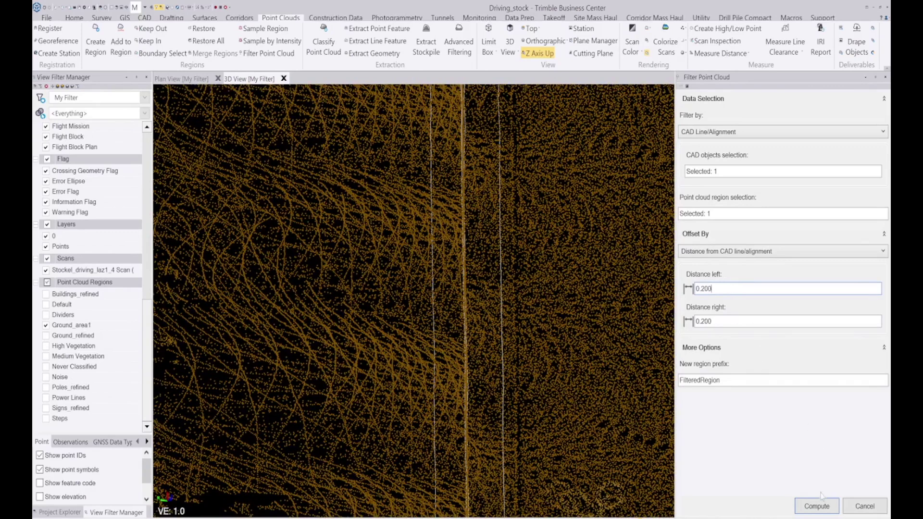
left_click(820, 506)
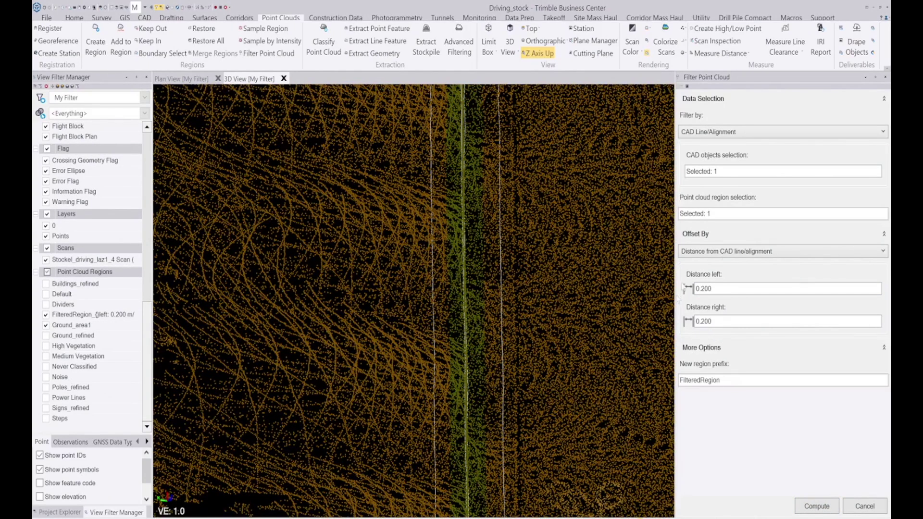
left_click(885, 77)
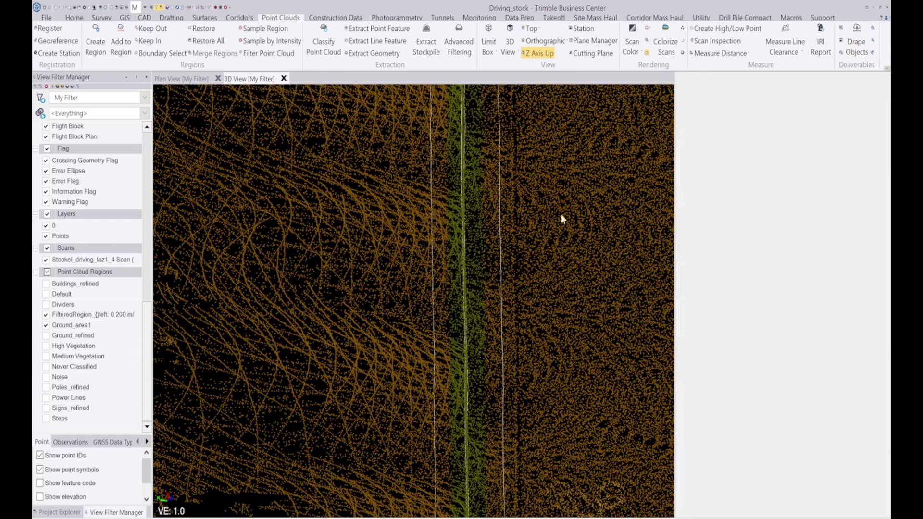
Hide the filtered region and inspect the strip cleared of ground points along the curb lines
middle_click_drag(500, 297, 534, 243)
scroll(573, 316, "up", 3)
scroll(527, 244, "down", 3)
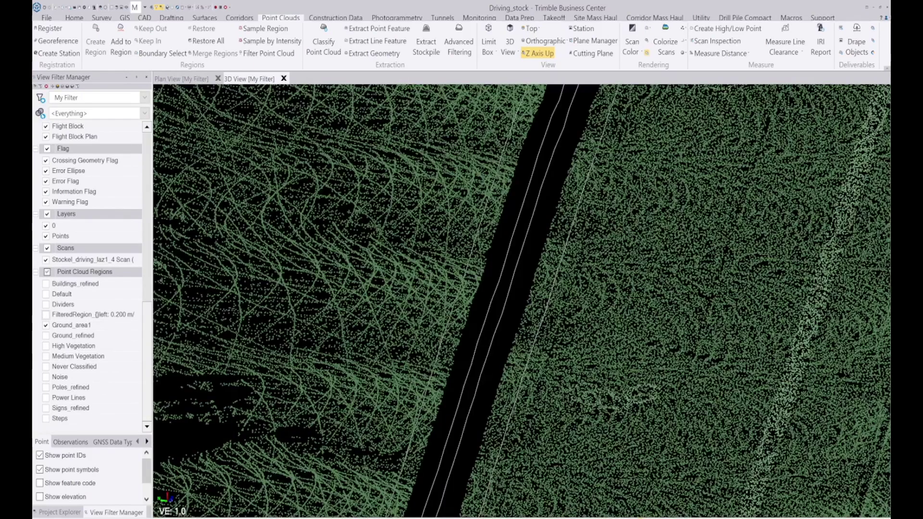
scroll(473, 250, "down", 4)
mouse_move(490, 291)
middle_mouse_down("shift")
mouse_move(502, 278)
mouse_move(492, 300)
middle_mouse_up("shift")
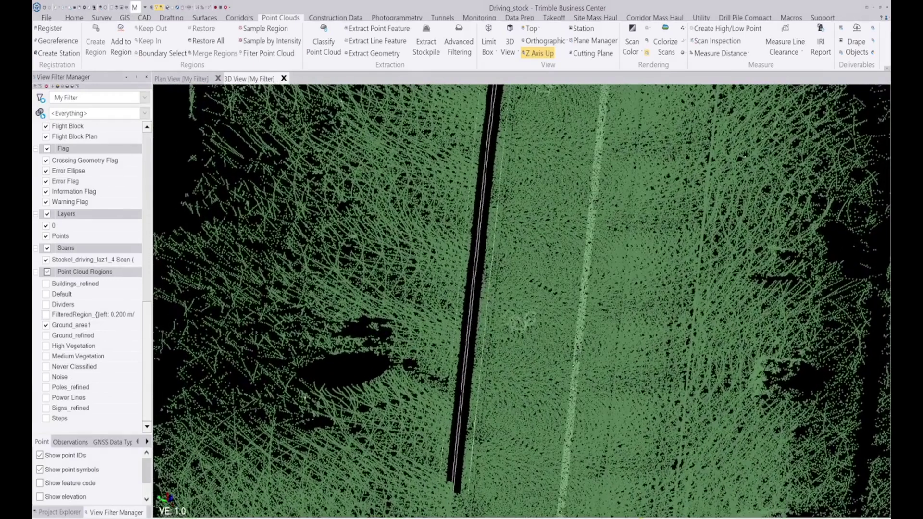
middle_click_drag(559, 276, 539, 274)
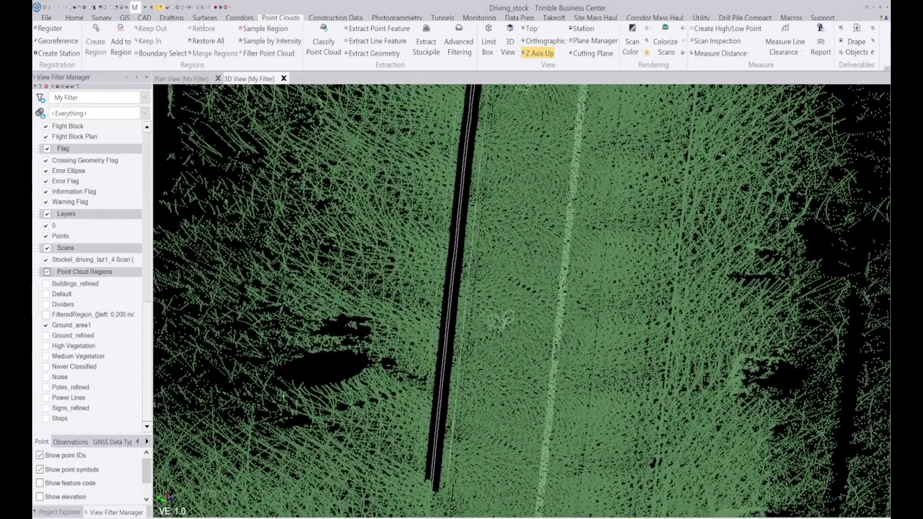
Create a surface named New Surface from the ground region and the two middle curb lines
left_click(202, 19)
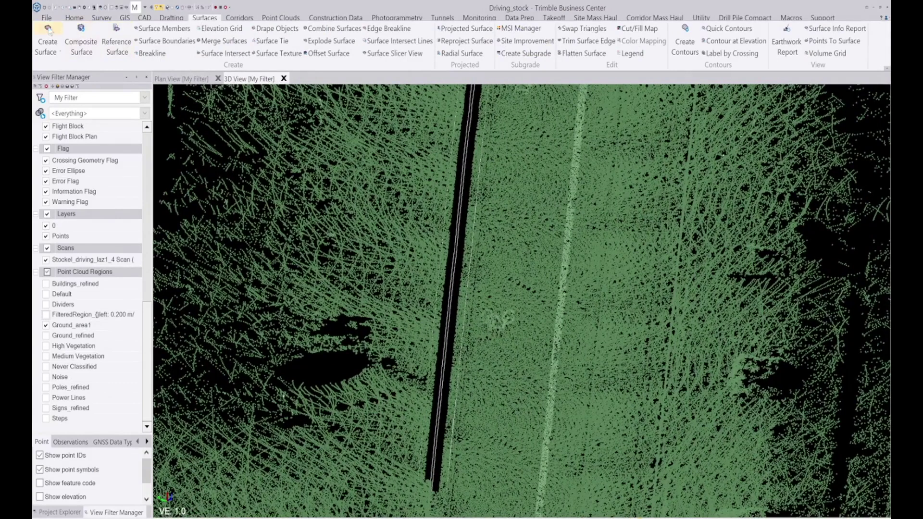
left_click(49, 39)
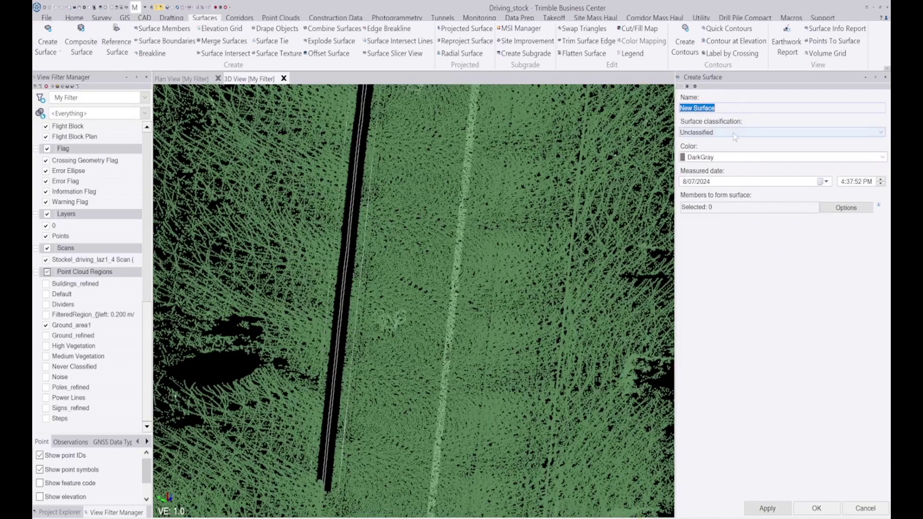
left_click(732, 206)
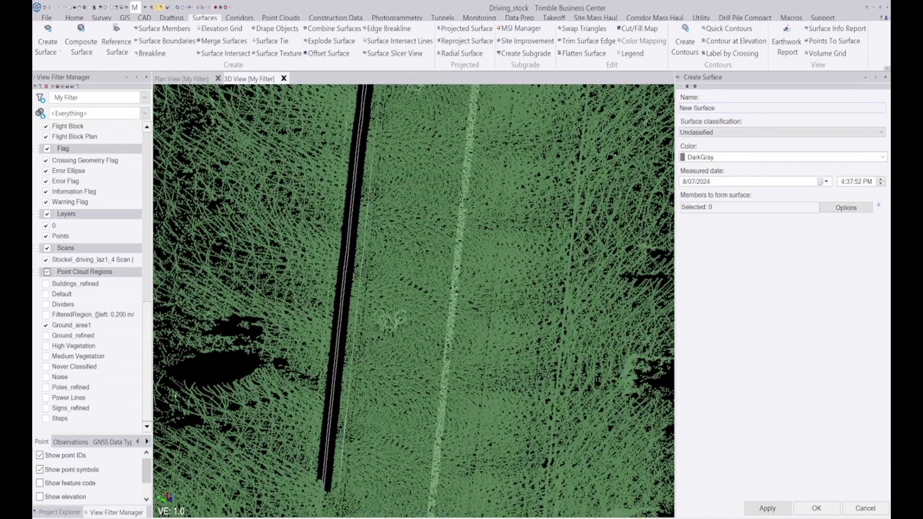
scroll(325, 245, "up", 3)
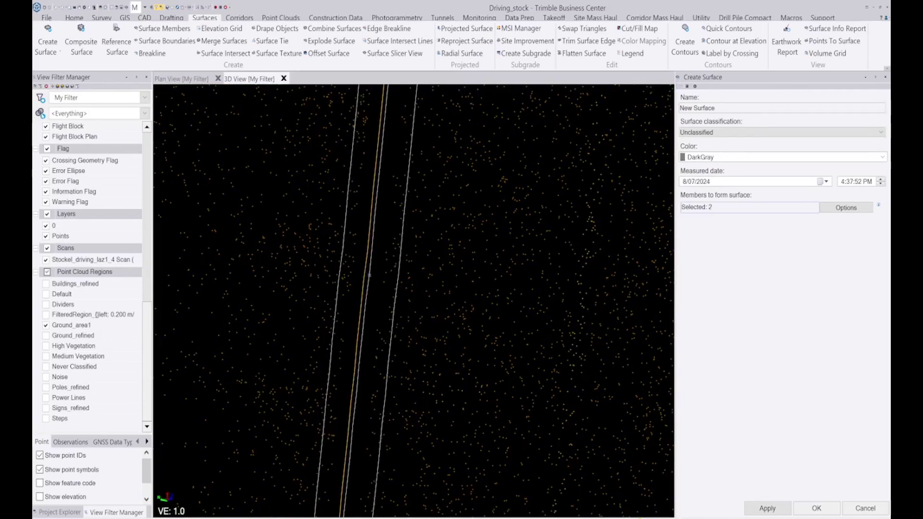
scroll(397, 248, "down", 3)
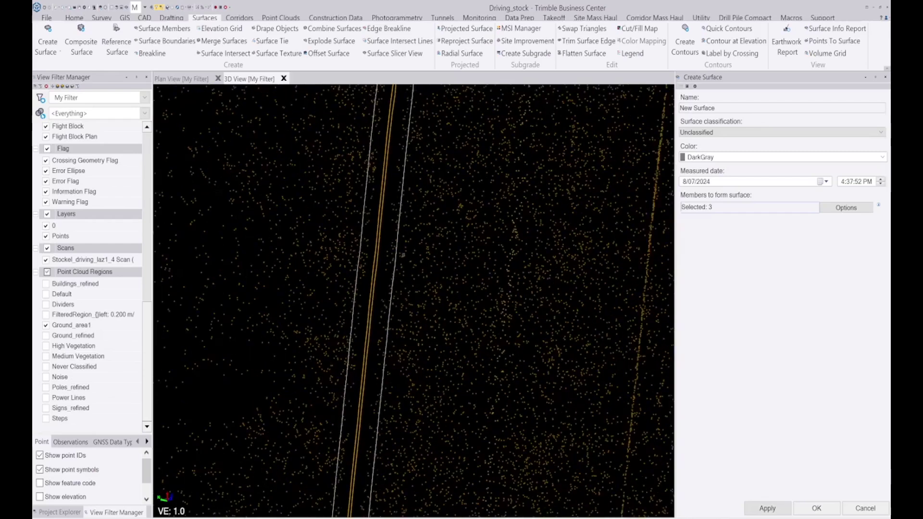
right_click_drag(402, 252, 381, 245)
scroll(381, 245, "down", 3)
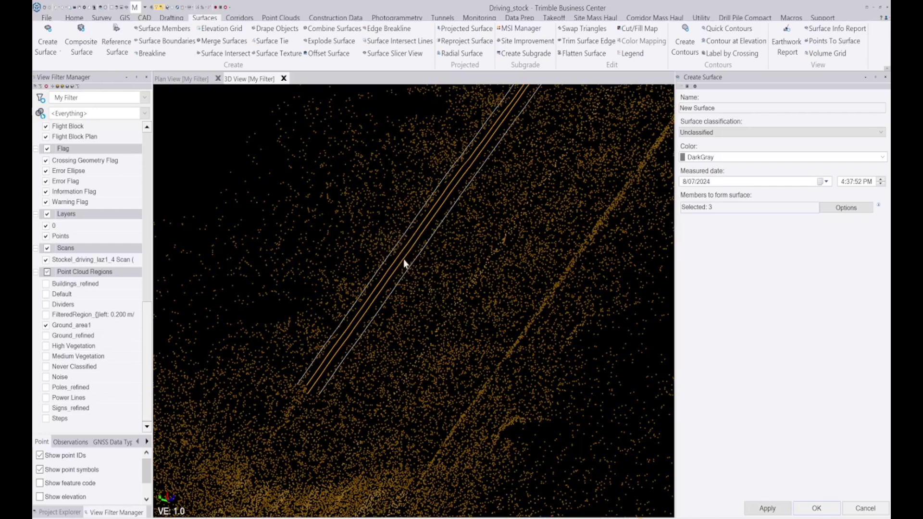
key("Return")
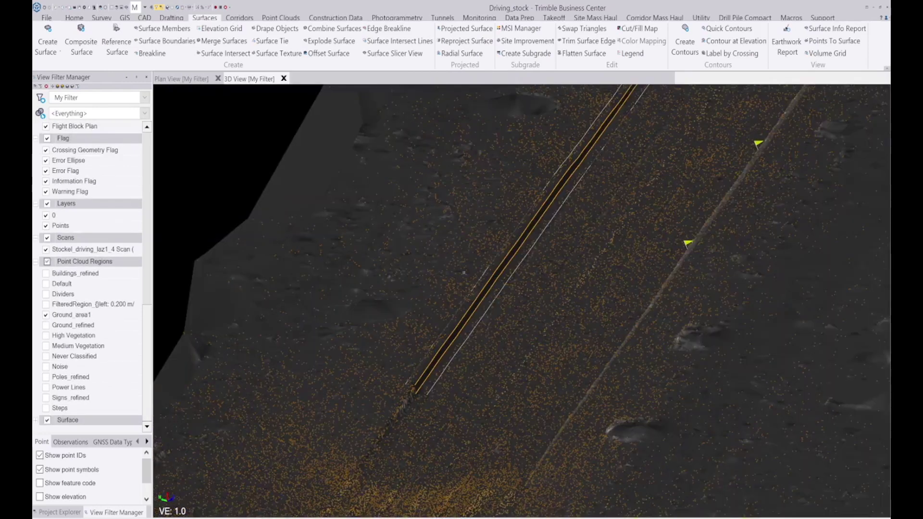
Hide all point cloud regions and layers to leave the new surface visible along the curb
middle_click_drag(515, 276, 532, 276)
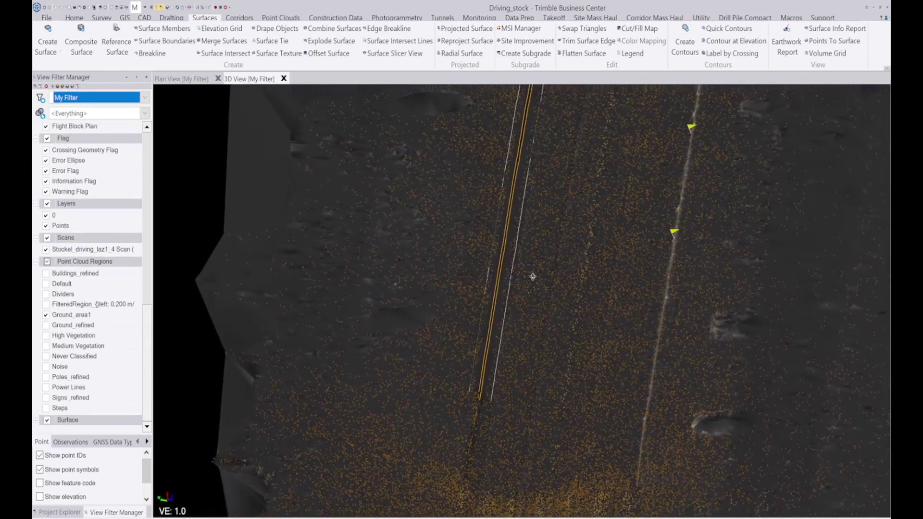
scroll(514, 262, "up", 1)
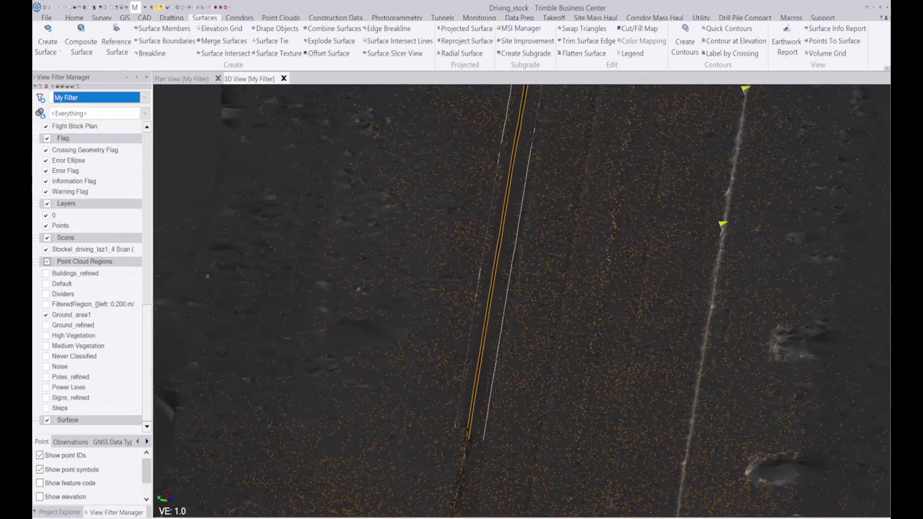
left_click(47, 262)
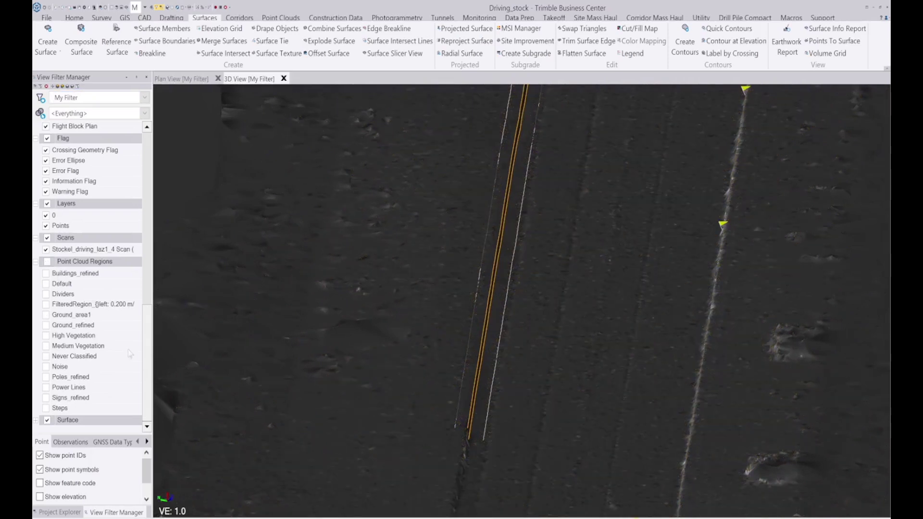
left_click(48, 204)
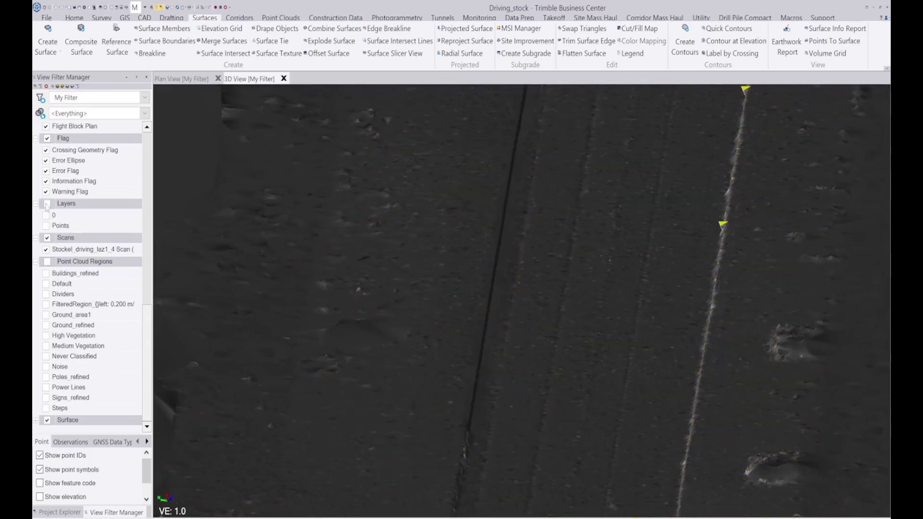
Examine the new surface up close along the curb whose ground points were not filtered
middle_click_drag(555, 305, 359, 313)
scroll(457, 306, "up", 3)
middle_click_drag(646, 249, 441, 291)
scroll(452, 311, "up", 10)
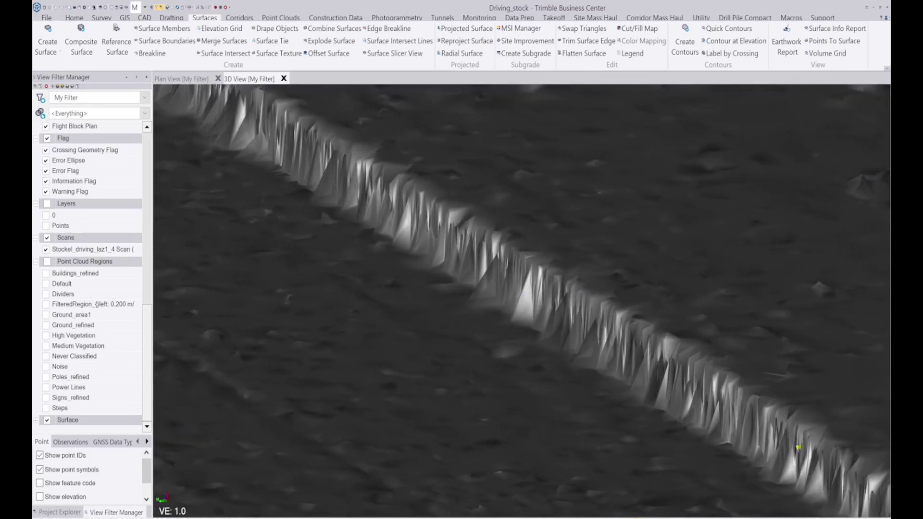
scroll(579, 288, "up", 5)
mouse_move(579, 287)
middle_mouse_down()
mouse_move(556, 284)
mouse_move(588, 290)
middle_mouse_up()
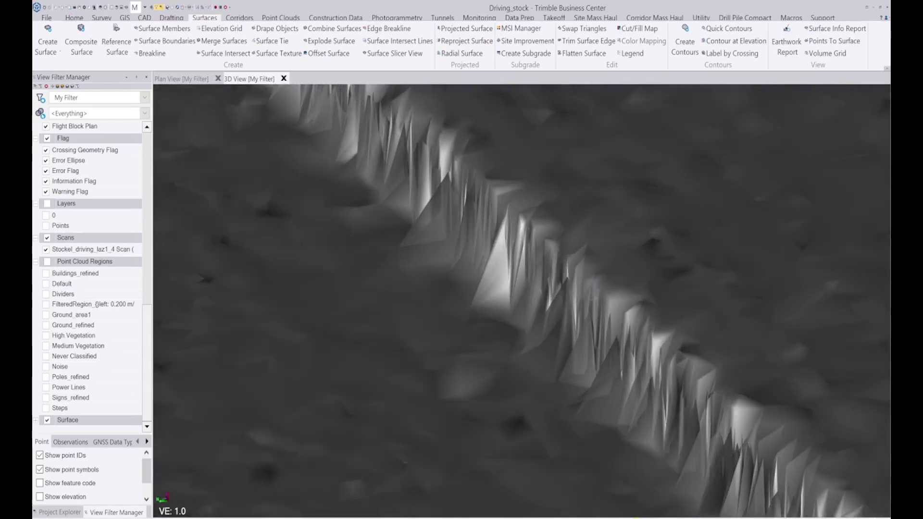
scroll(587, 290, "down", 3)
scroll(592, 285, "down", 5)
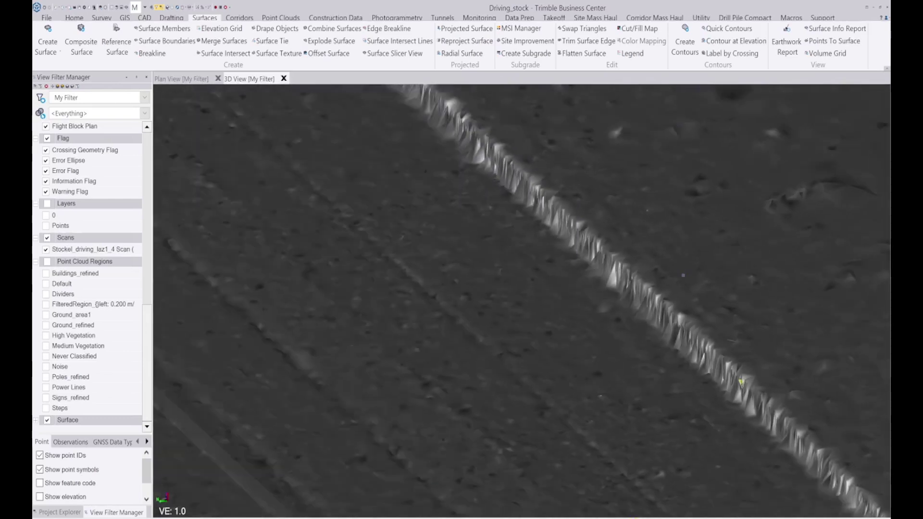
scroll(676, 254, "down", 6)
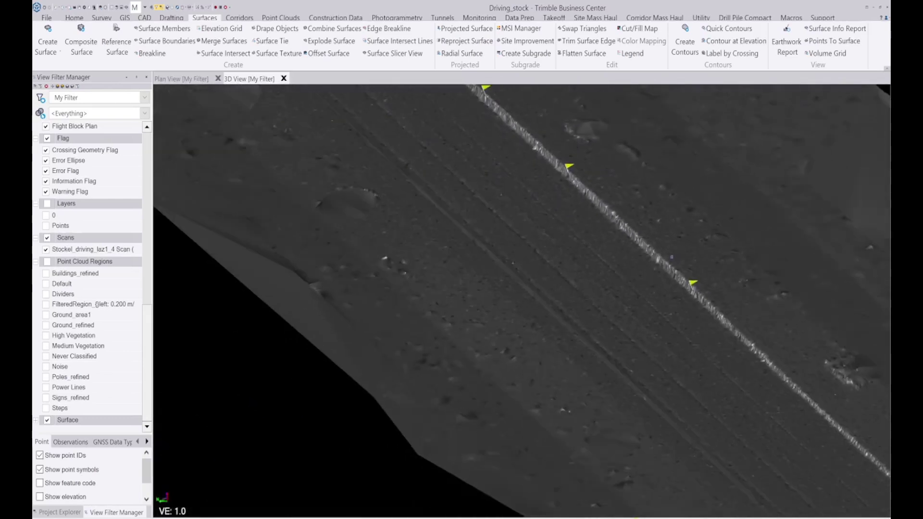
Examine the surface along the opposite curb, where ground points were filtered around the extracted lines
middle_click_drag(676, 255, 513, 247)
scroll(572, 263, "up", 6)
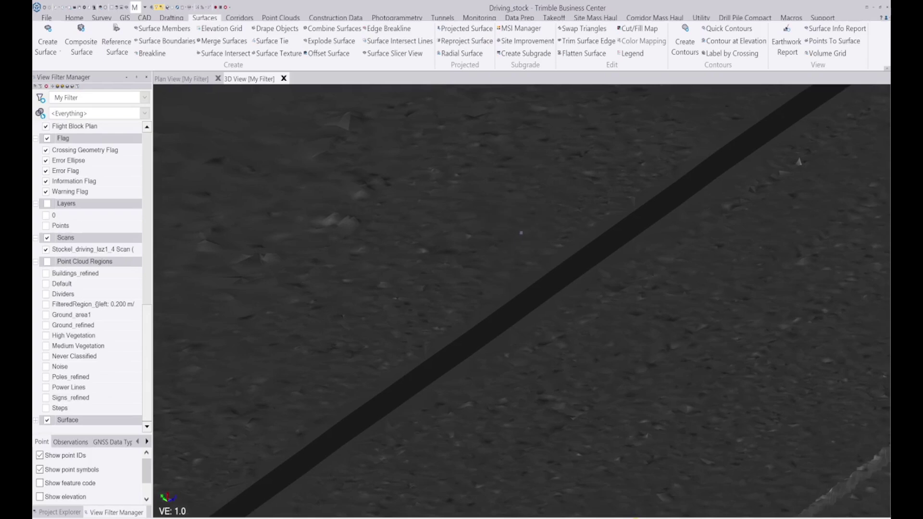
scroll(525, 278, "down", 8)
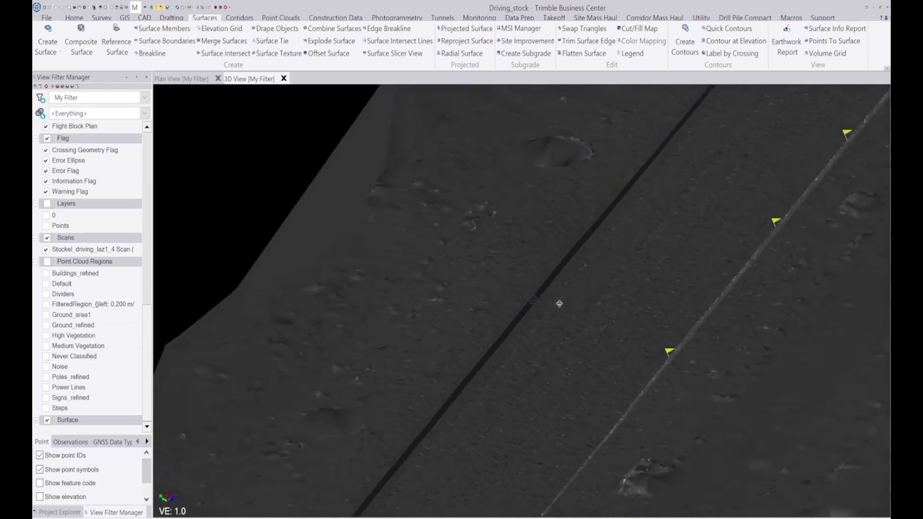
Create smoothed contours of New Surface at a 0.1 interval on a new layer named Contours, with a distance between labels of 100
left_click(685, 46)
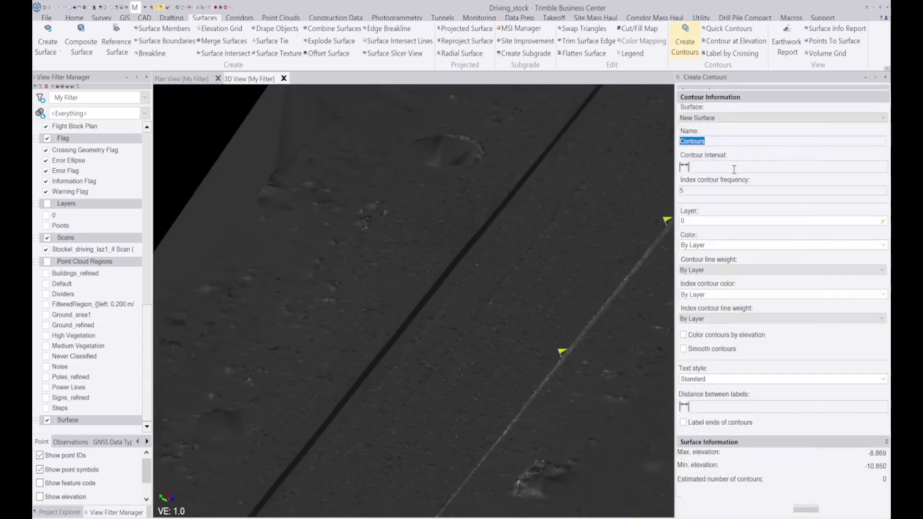
left_click(740, 166)
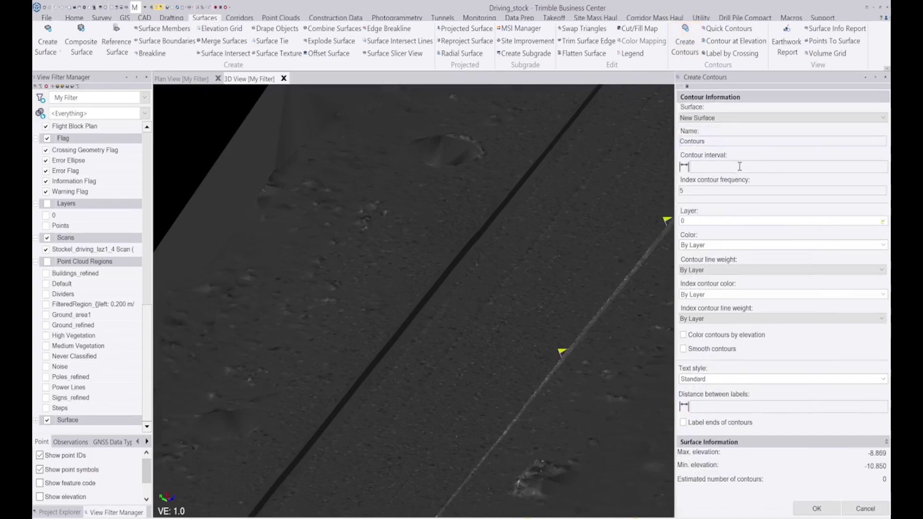
type("0.1")
left_click(883, 221)
left_click(702, 244)
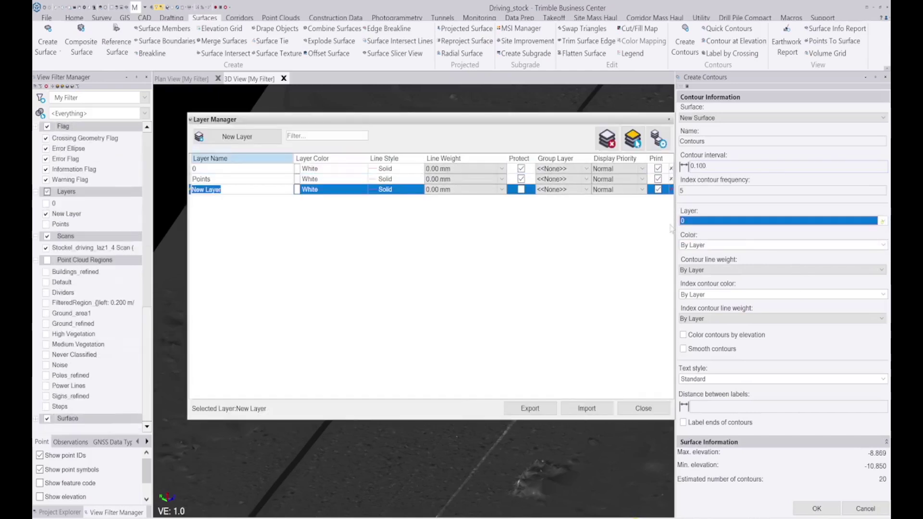
type("Contours")
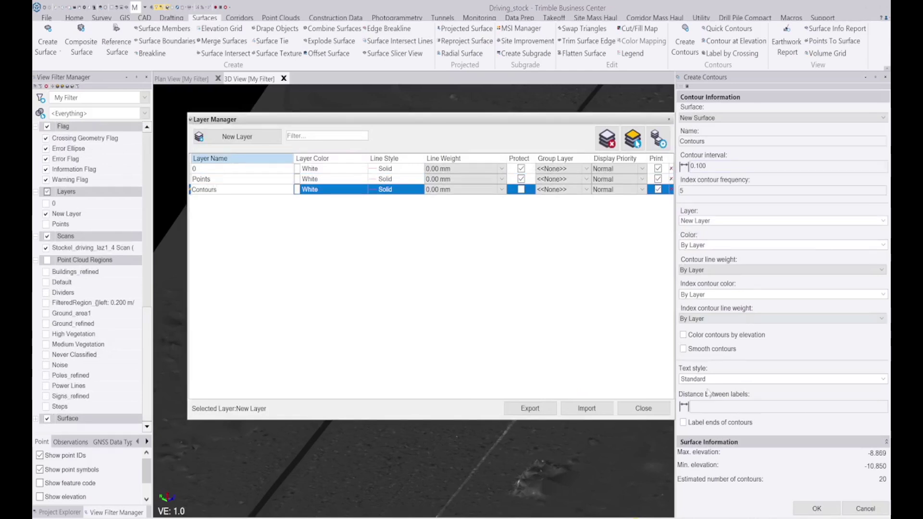
left_click(643, 408)
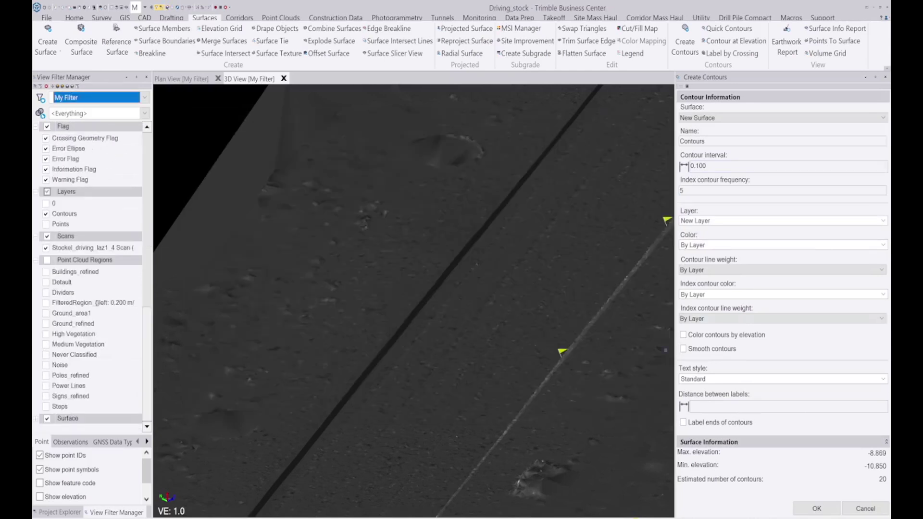
left_click(710, 352)
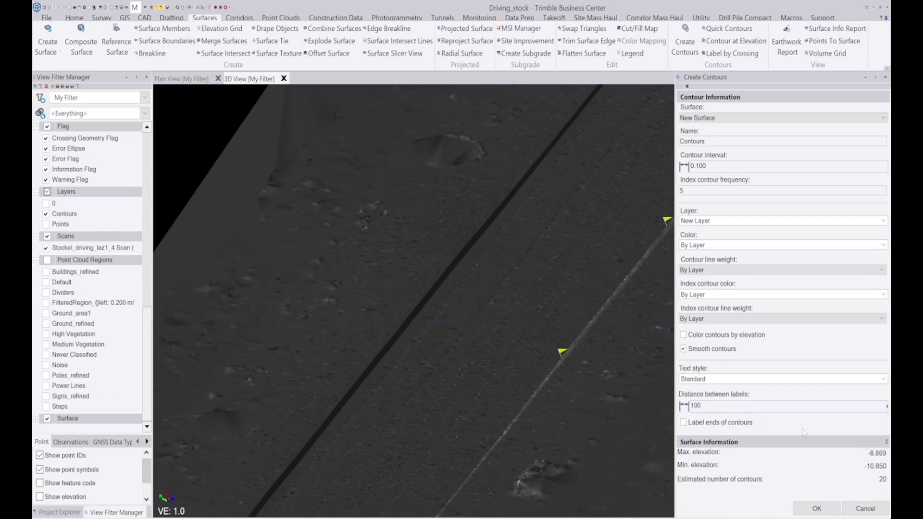
left_click(826, 510)
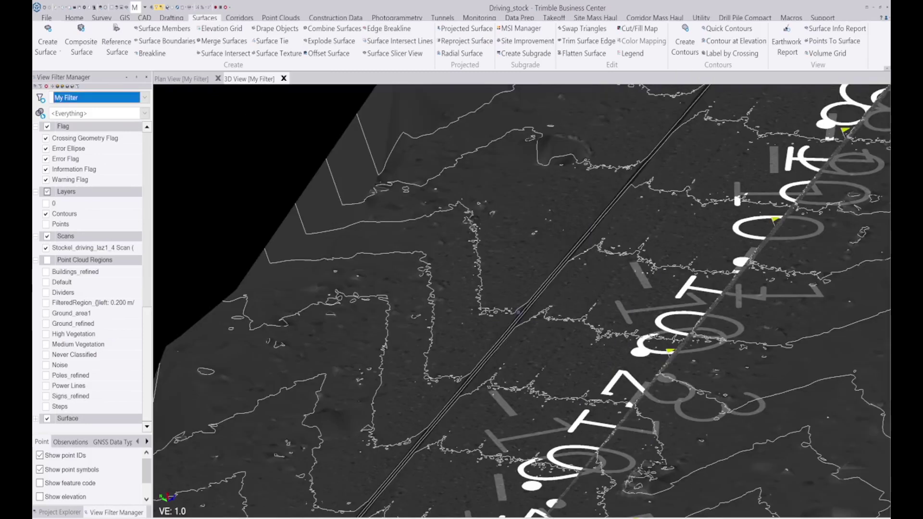
Compare the contour lines on the surface along the filtered curb and the unfiltered curb
scroll(541, 248, "up", 5)
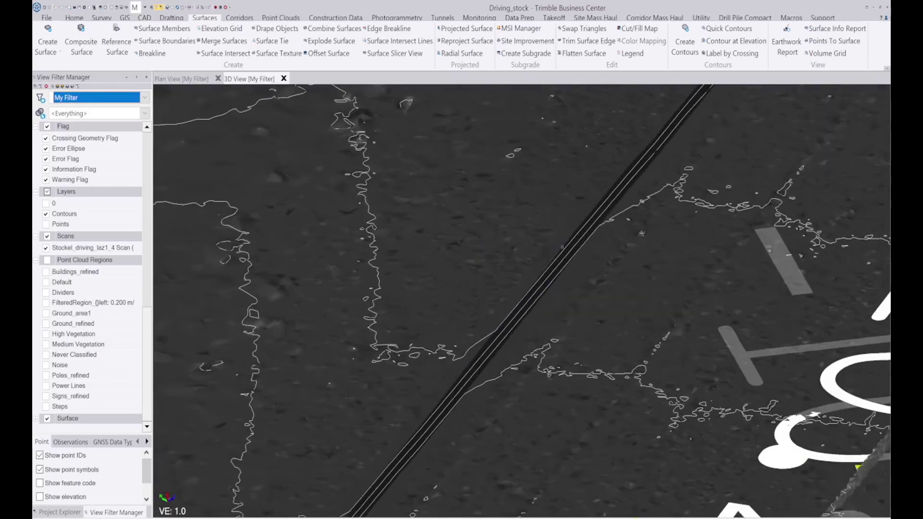
middle_click_drag(541, 249, 404, 209)
middle_click_drag(603, 270, 358, 243)
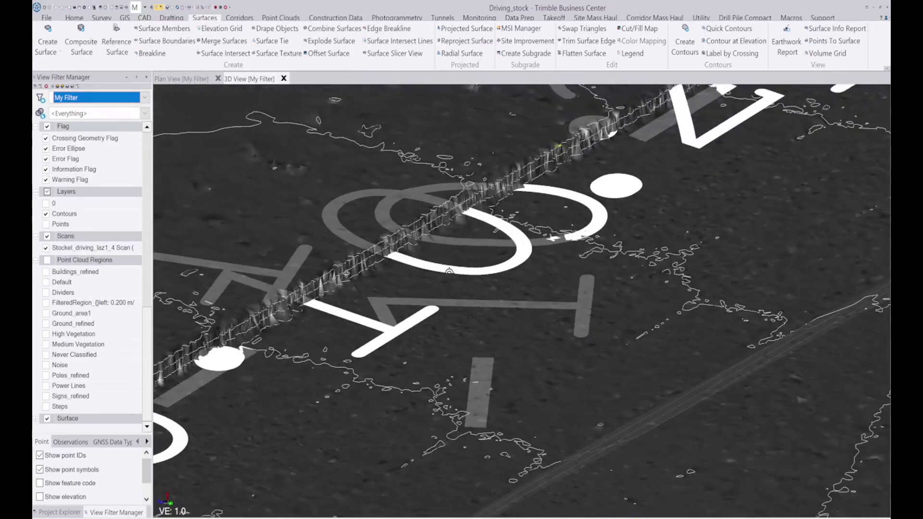
scroll(359, 242, "up", 1)
scroll(406, 239, "up", 8)
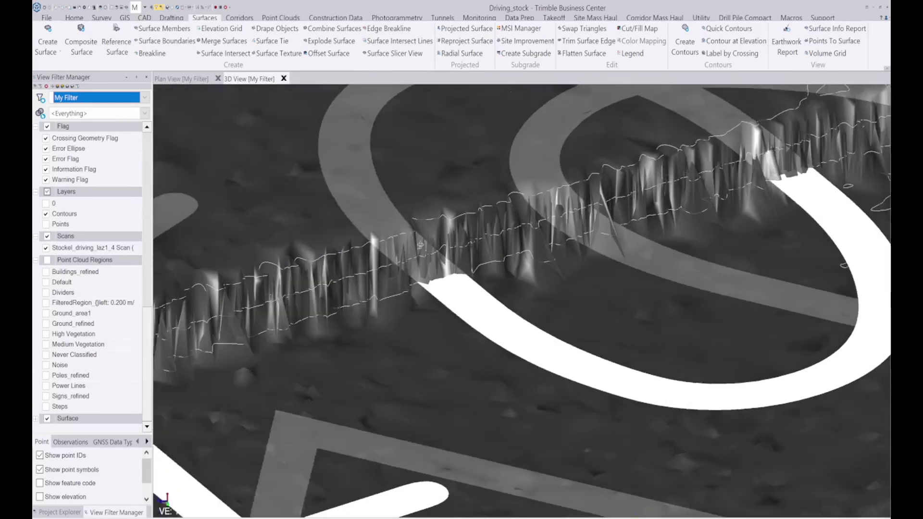
middle_click_drag(406, 240, 464, 228)
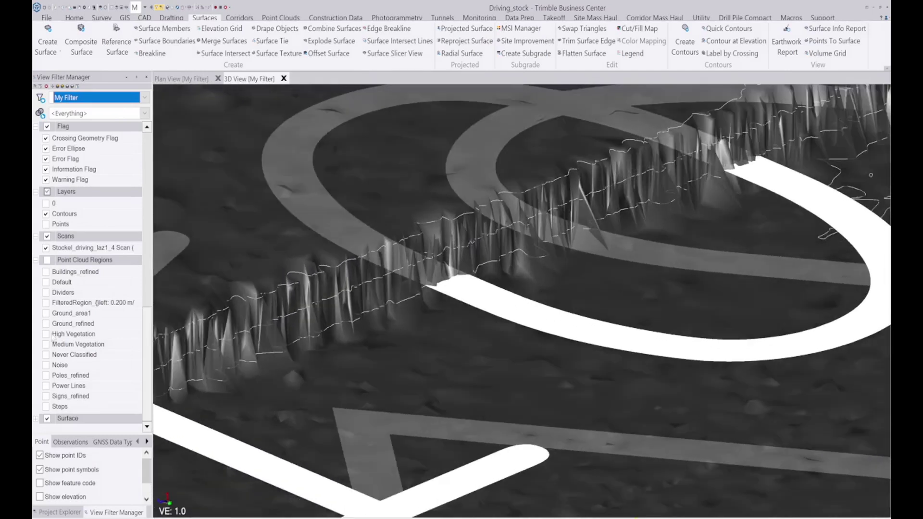
Hide the surface and inspect the contour lines alone along both curbs
left_click(47, 418)
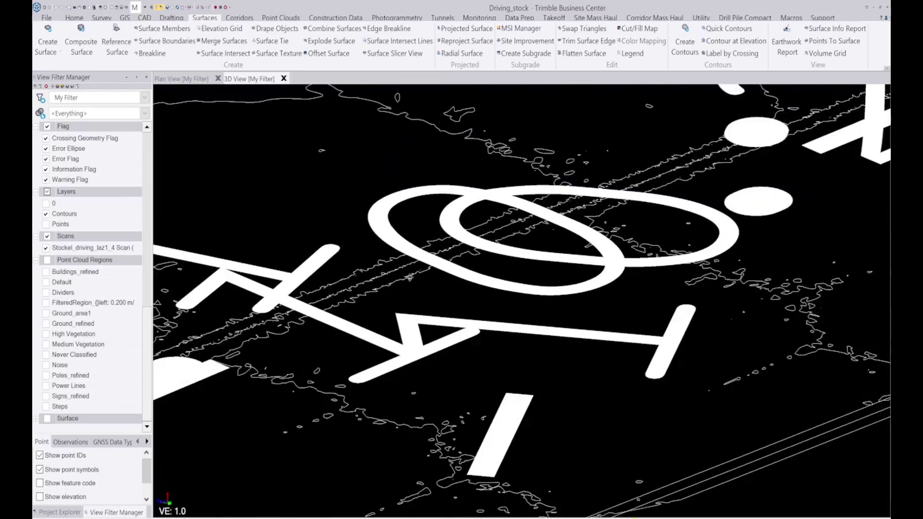
middle_click_drag(409, 278, 332, 278)
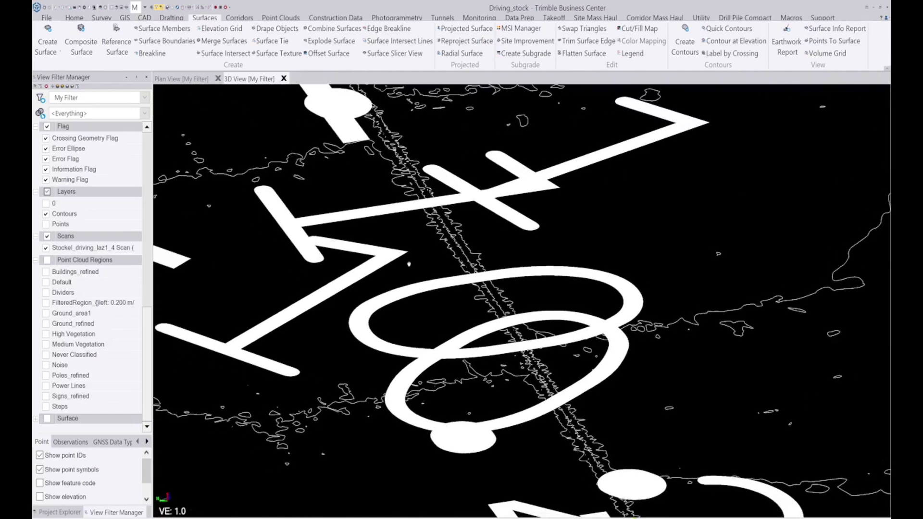
middle_click_drag(474, 237, 452, 317)
scroll(541, 201, "down", 4)
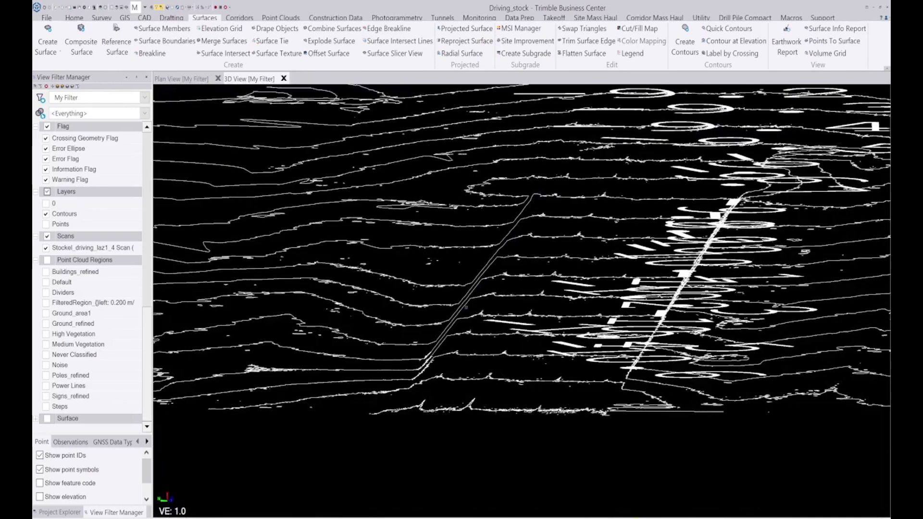